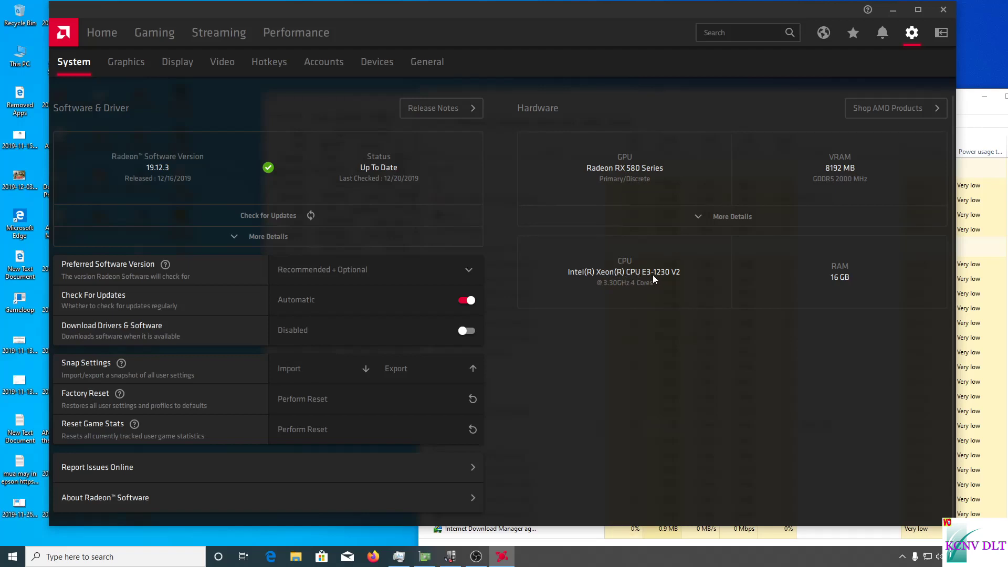
Move the Radeon Software window aside and check the Display adapters entry in Computer Management's Device Manager, then close it
{"action": "left_click_drag", "start_coordinate": [467, 16], "coordinate": [455, 380]}
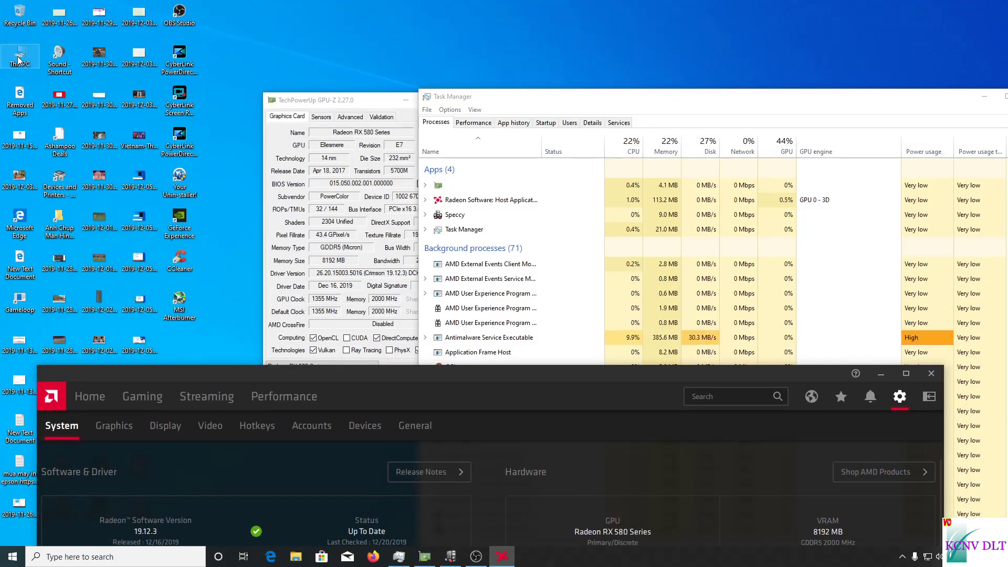
{"action": "right_click", "coordinate": [14, 51]}
{"action": "left_click", "coordinate": [36, 92]}
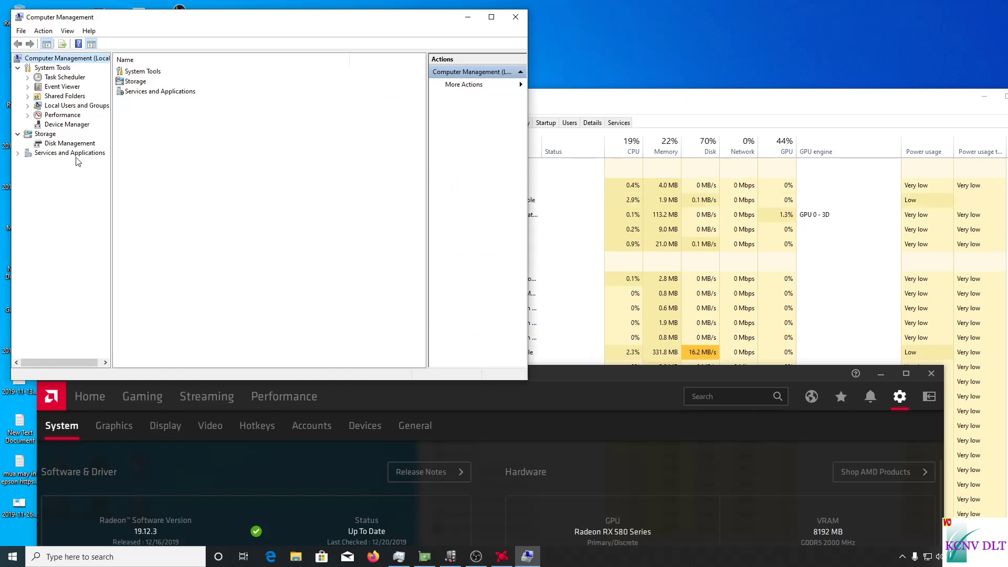
{"action": "left_click", "coordinate": [69, 124]}
{"action": "left_click_drag", "start_coordinate": [235, 16], "coordinate": [428, 61]}
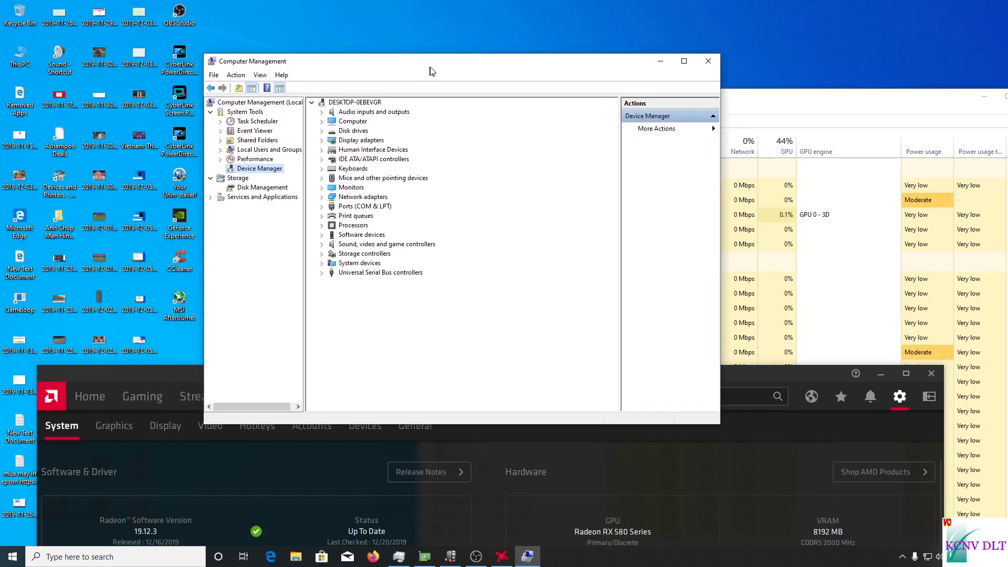
{"action": "left_click", "coordinate": [323, 140]}
{"action": "left_click", "coordinate": [377, 150]}
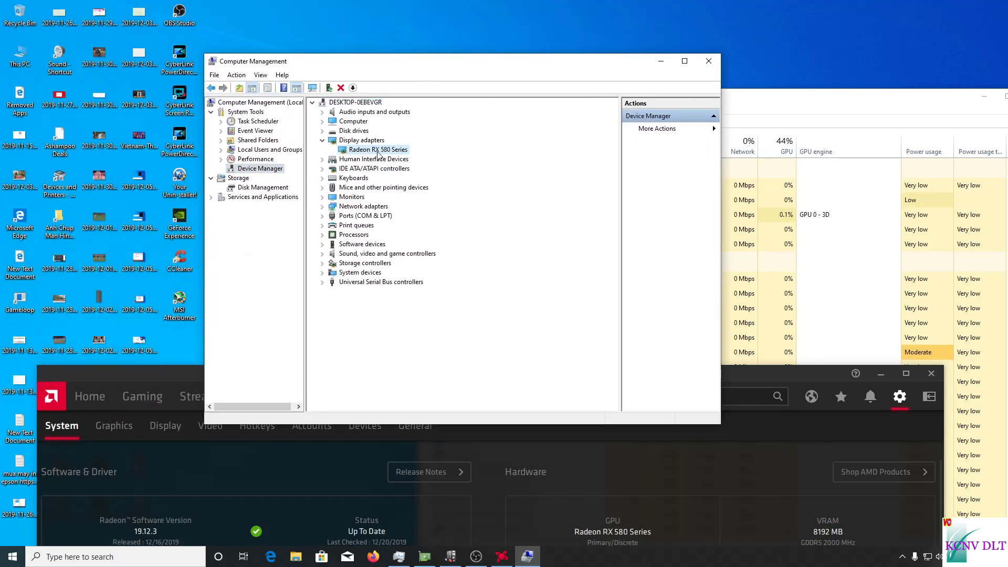
{"action": "left_click", "coordinate": [706, 63]}
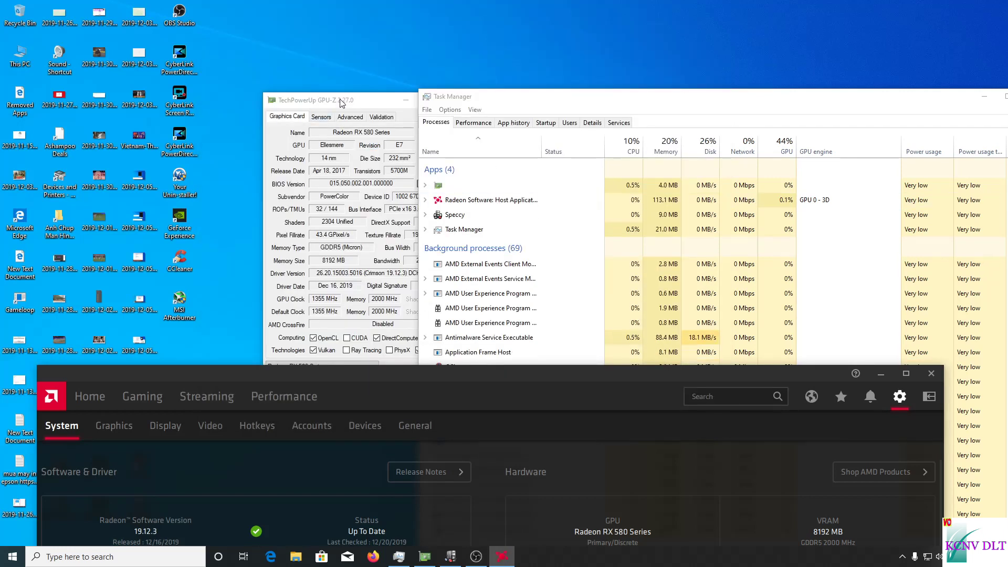
Bring GPU-Z forward and examine the Radeon RX 580 Series card specifications and sensor readings
{"action": "left_click", "coordinate": [296, 90]}
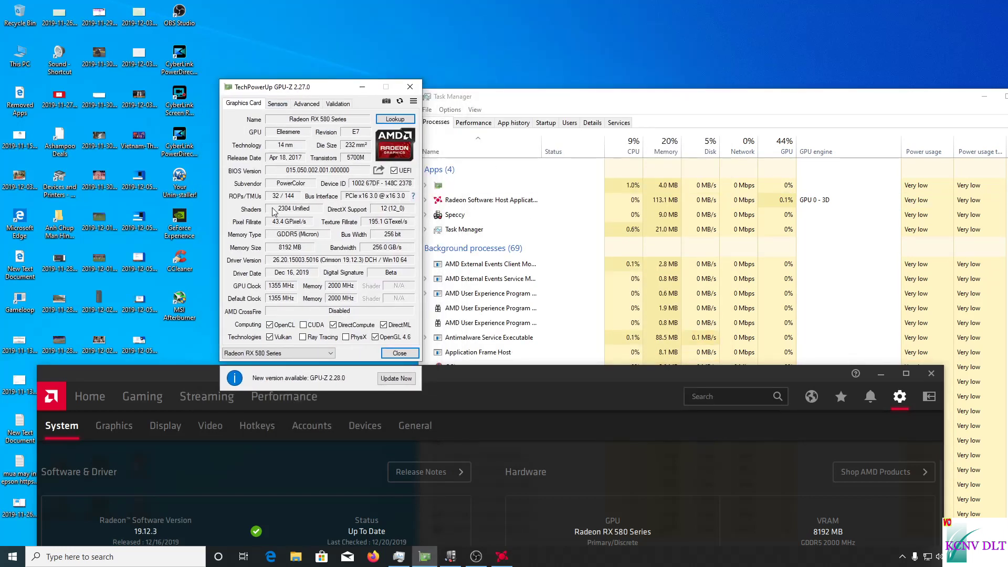
{"action": "mouse_move", "coordinate": [282, 212]}
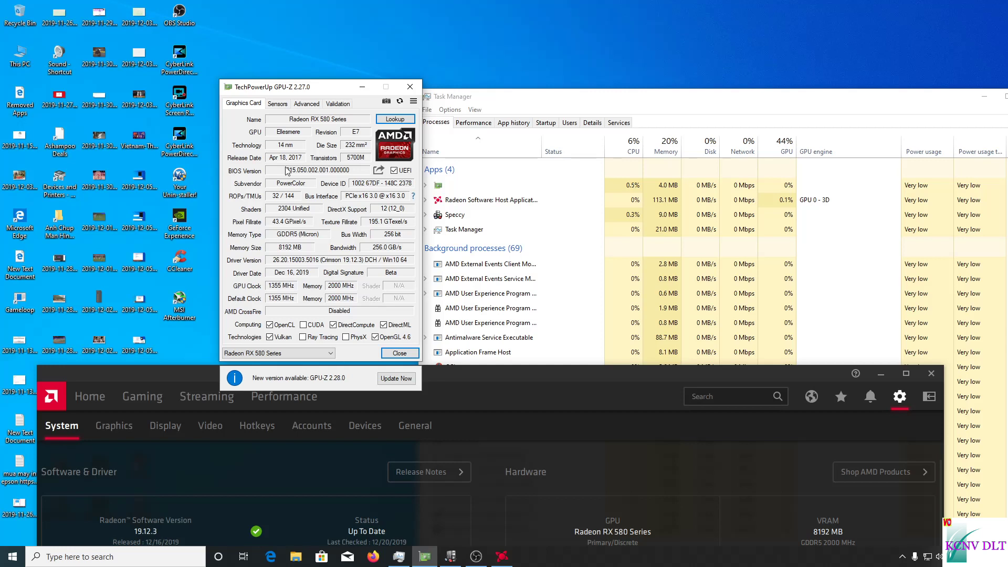
{"action": "left_click", "coordinate": [278, 104]}
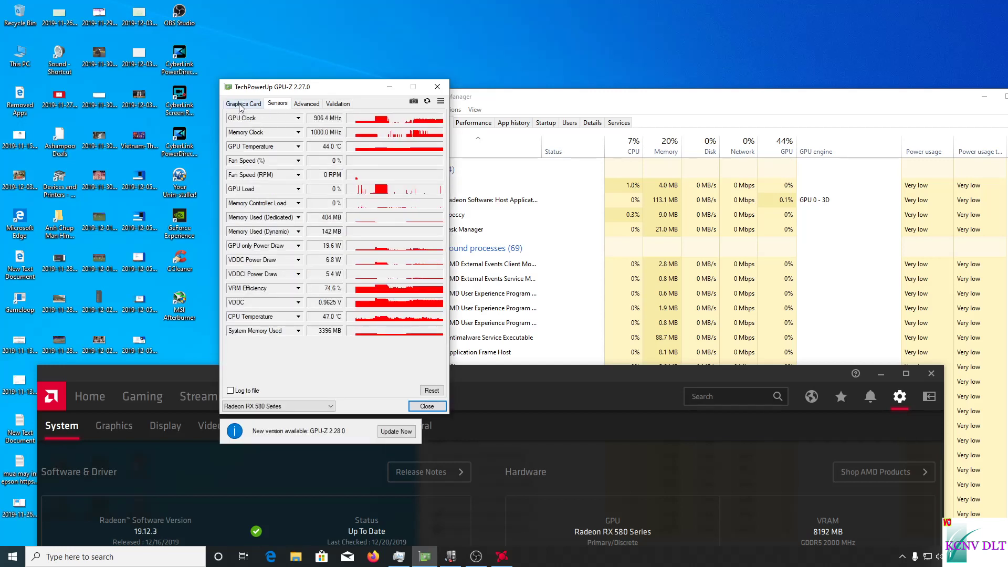
{"action": "left_click", "coordinate": [242, 105]}
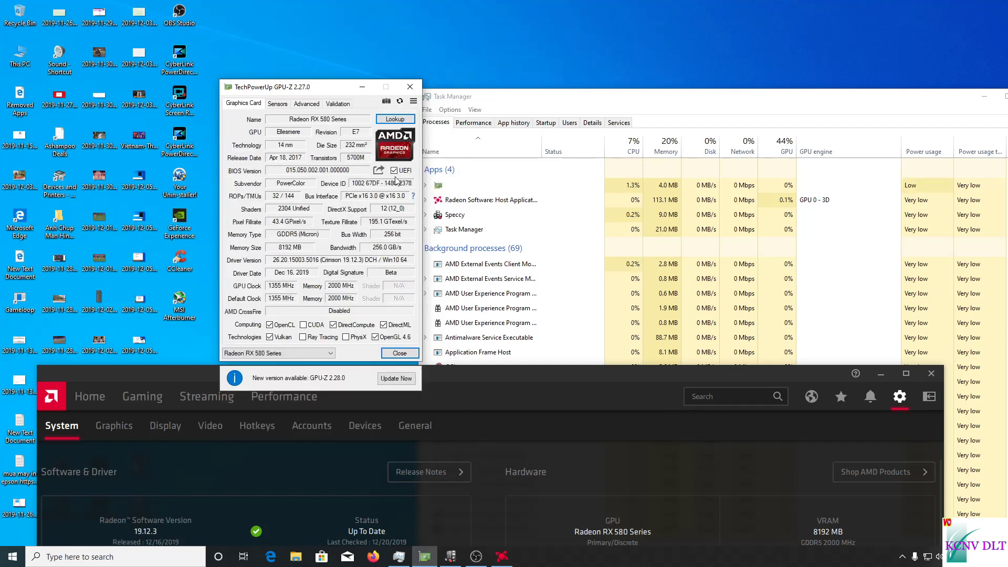
Start the bus interface render test in GPU-Z and arrange the windows to watch the sensors under load
{"action": "left_click", "coordinate": [413, 196]}
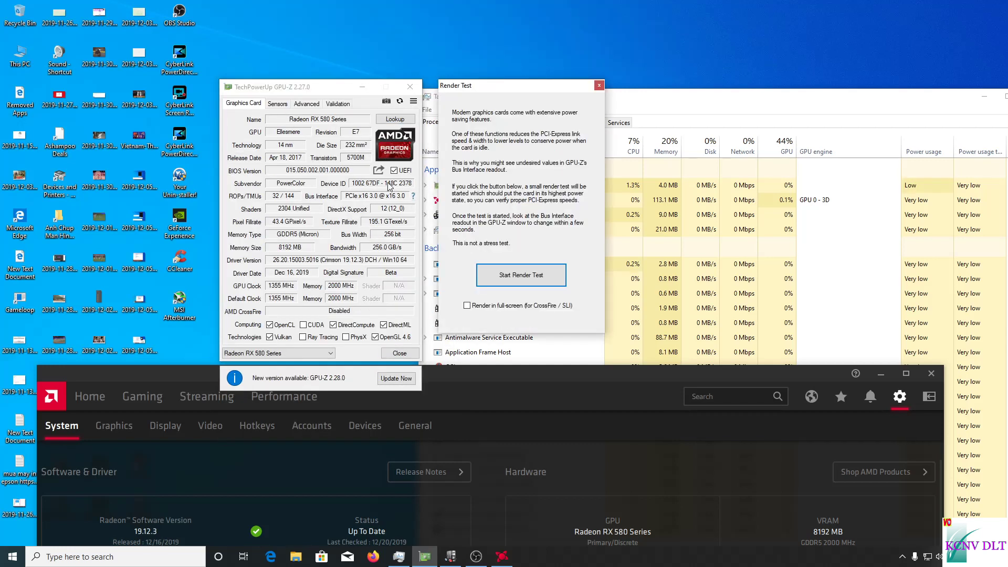
{"action": "left_click", "coordinate": [525, 274]}
{"action": "left_click_drag", "start_coordinate": [531, 272], "coordinate": [628, 245]}
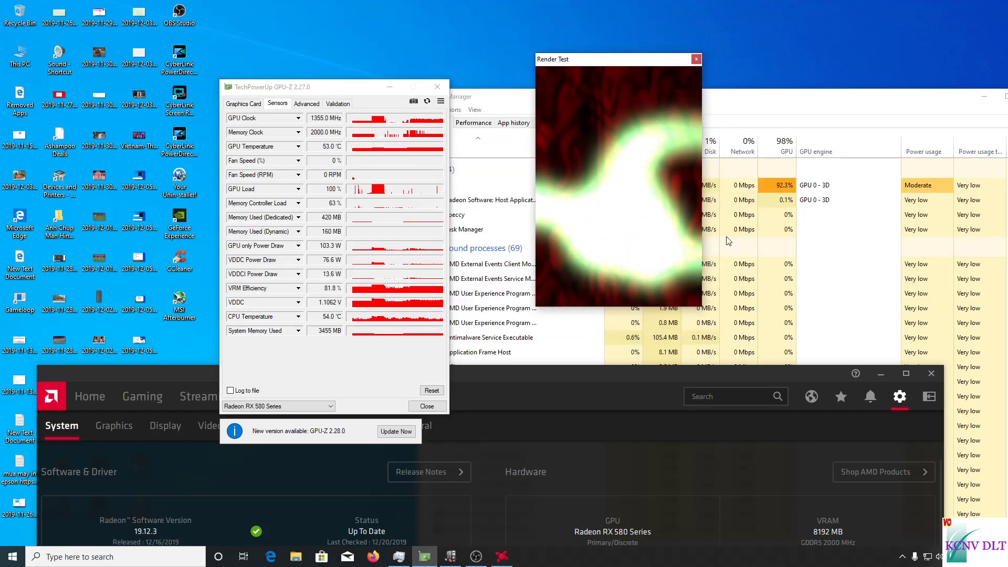
{"action": "left_click_drag", "start_coordinate": [315, 86], "coordinate": [278, 46]}
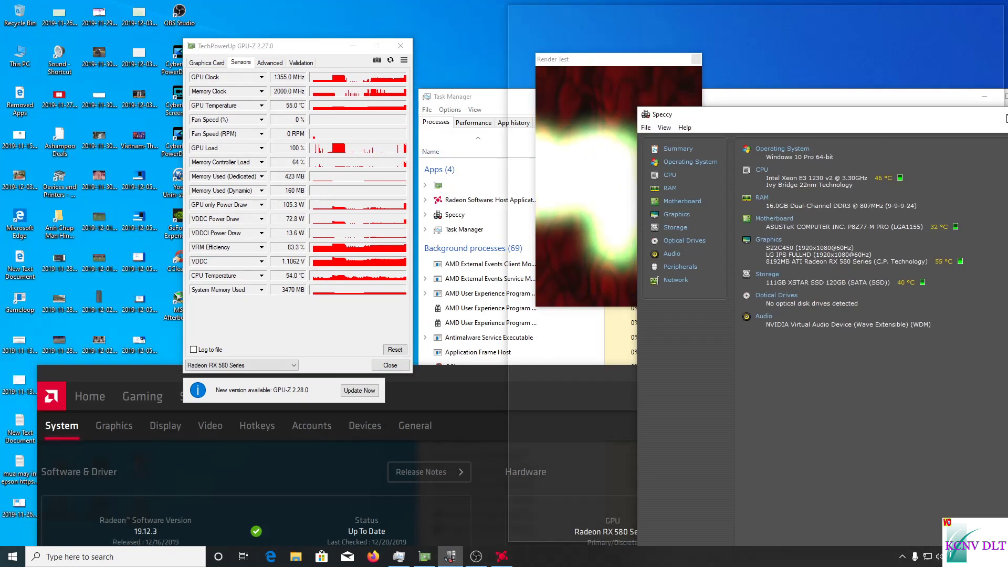
Switch to Speccy and examine the Graphics details and the Summary temperatures, then minimize it
{"action": "left_click_drag", "start_coordinate": [1003, 131], "coordinate": [529, 74]}
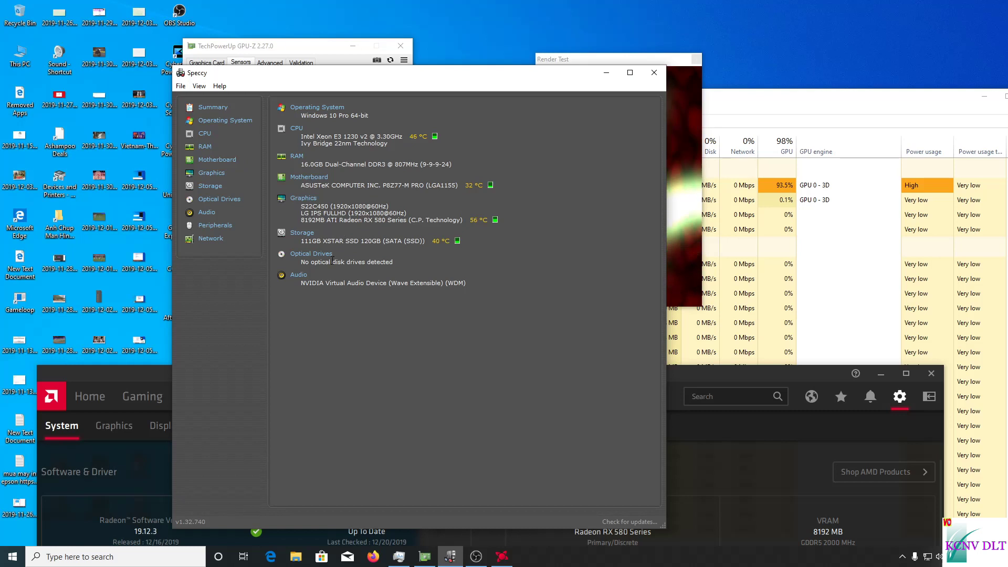
{"action": "left_click", "coordinate": [304, 198]}
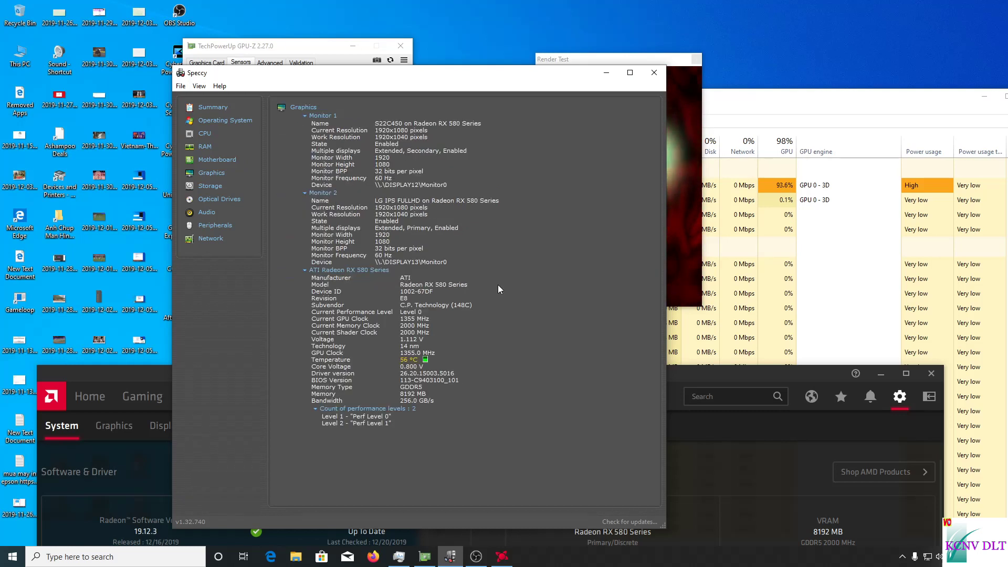
{"action": "left_click", "coordinate": [213, 108]}
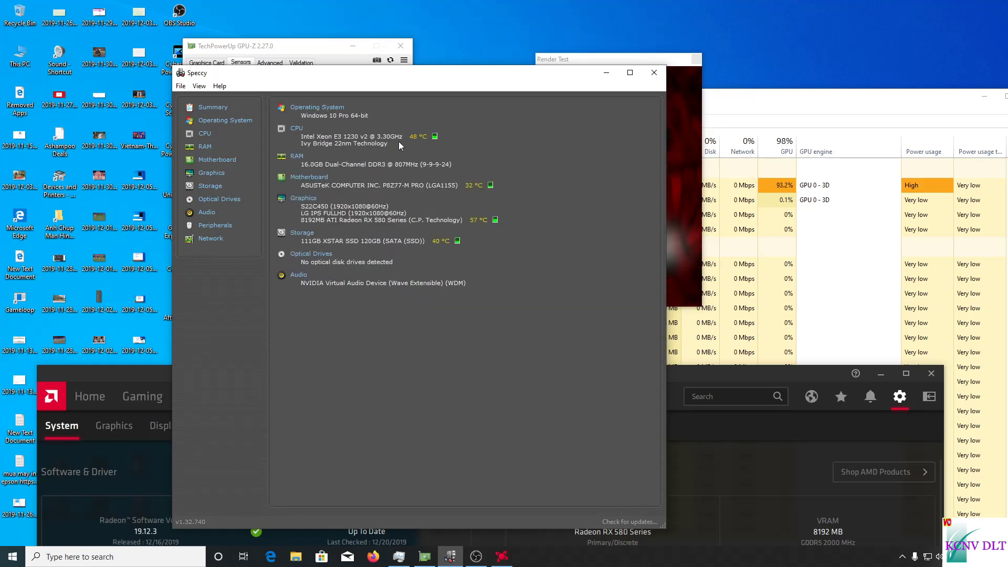
{"action": "left_click_drag", "start_coordinate": [404, 80], "coordinate": [586, 131]}
{"action": "left_click", "coordinate": [787, 122]}
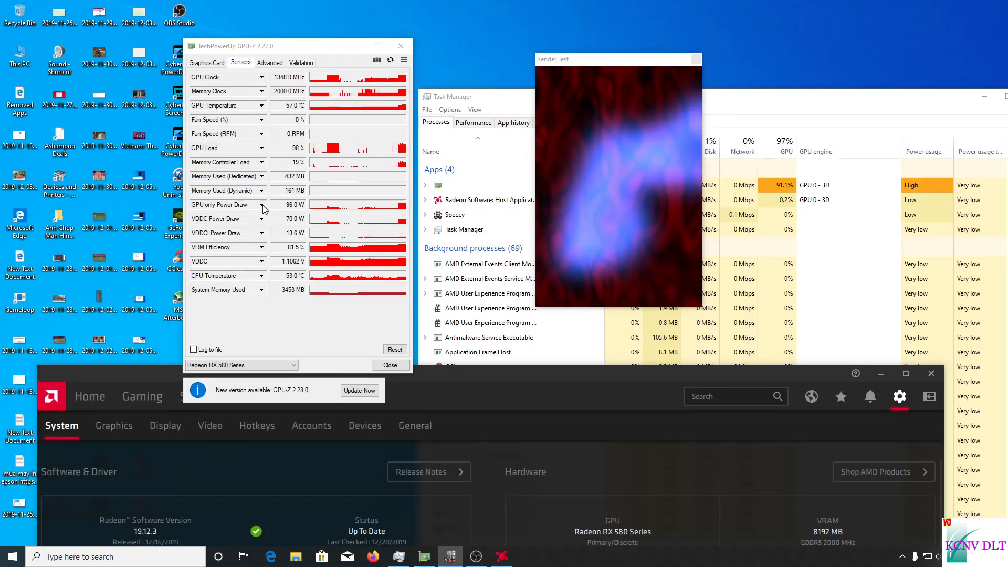
Stop the render test, run it once more in GPU-Z while watching the sensors, and end it
{"action": "key", "text": "Escape"}
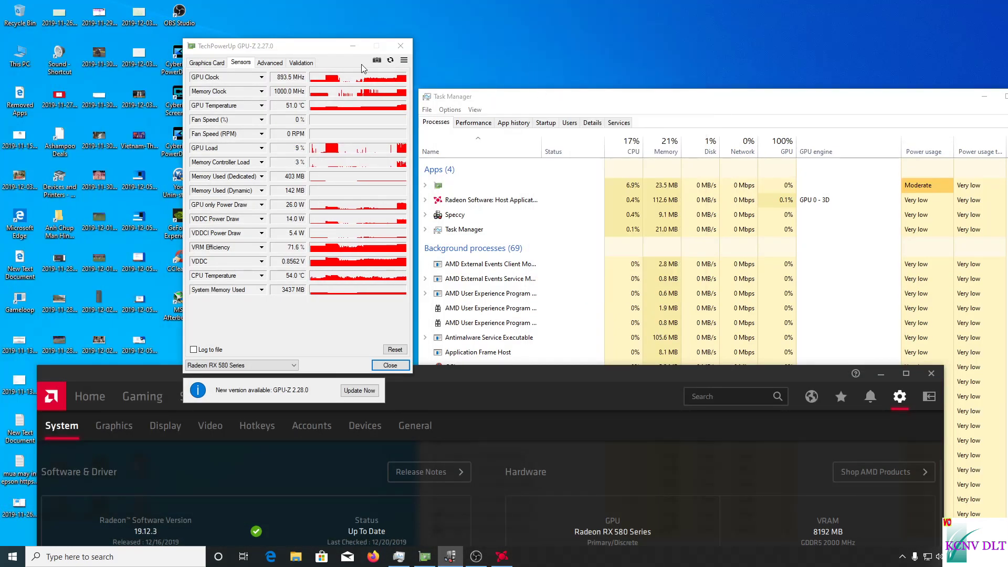
{"action": "left_click", "coordinate": [207, 62]}
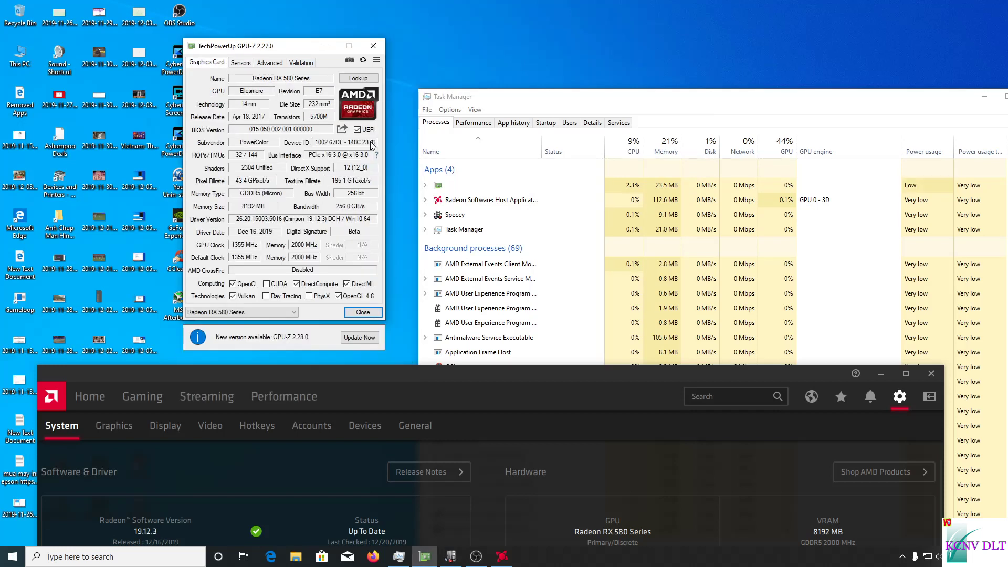
{"action": "left_click", "coordinate": [376, 155]}
{"action": "left_click", "coordinate": [484, 234]}
{"action": "left_click", "coordinate": [240, 62]}
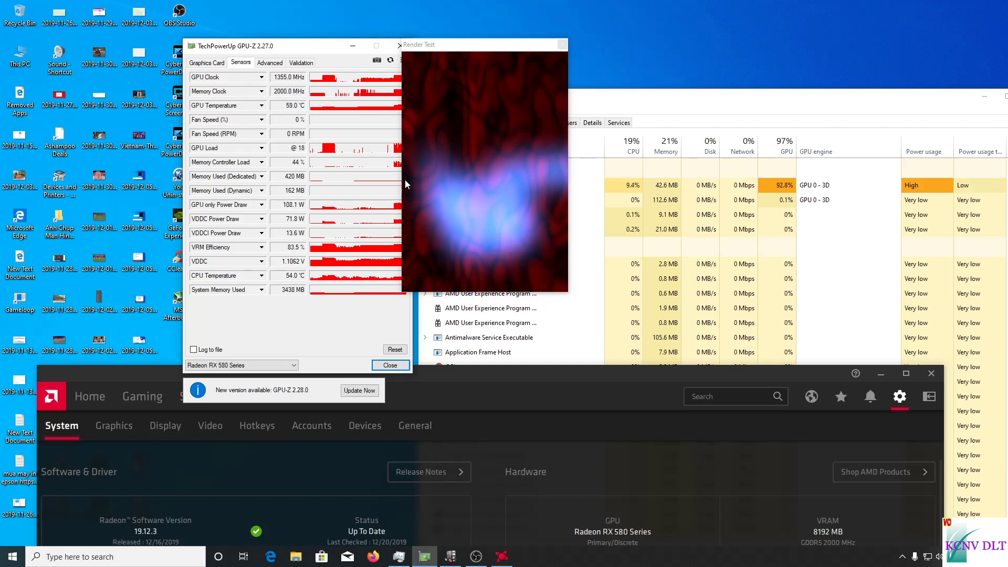
{"action": "left_click", "coordinate": [563, 45]}
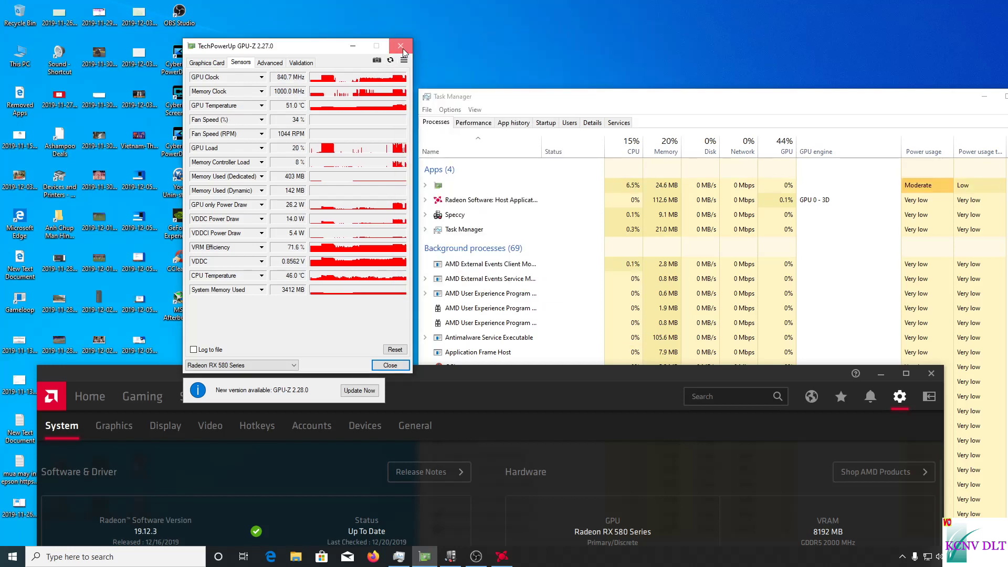
Close GPU-Z and the Radeon Software window
{"action": "left_click", "coordinate": [402, 48]}
{"action": "left_click_drag", "start_coordinate": [531, 379], "coordinate": [512, 33]}
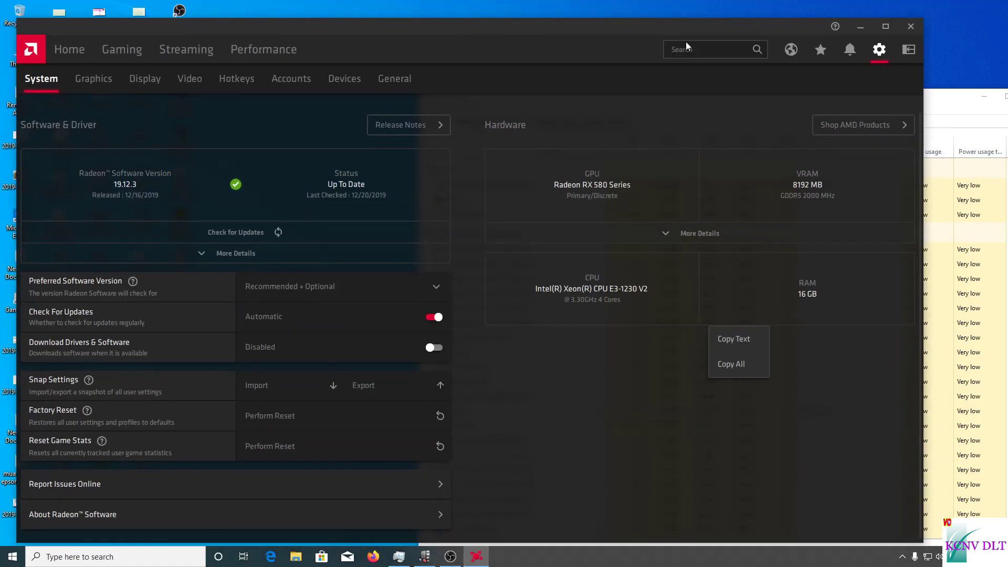
{"action": "left_click", "coordinate": [911, 27]}
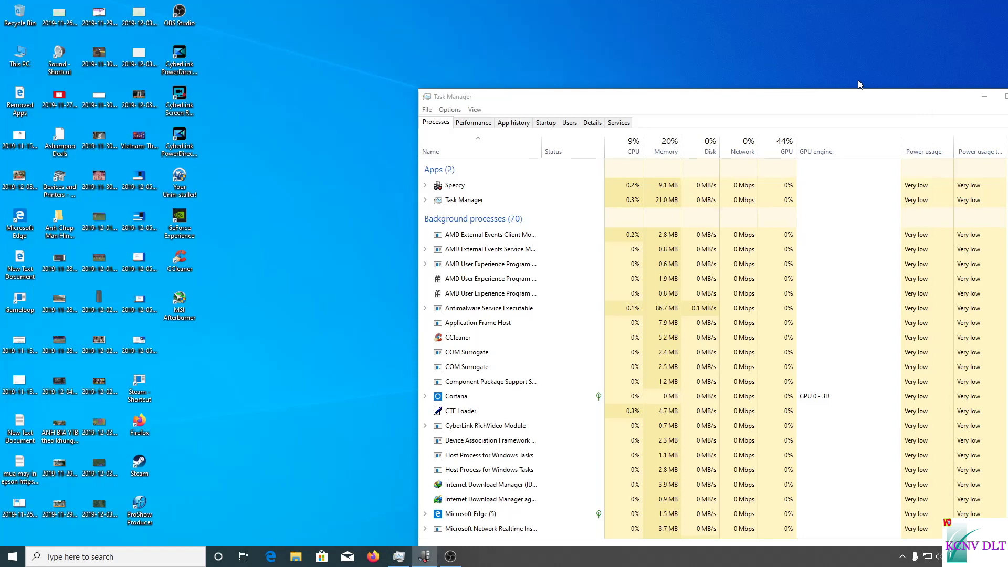
Reopen Radeon Software from its background icon and view the Global Graphics settings by way of the Gaming section
{"action": "left_click", "coordinate": [903, 557]}
{"action": "left_click", "coordinate": [902, 535]}
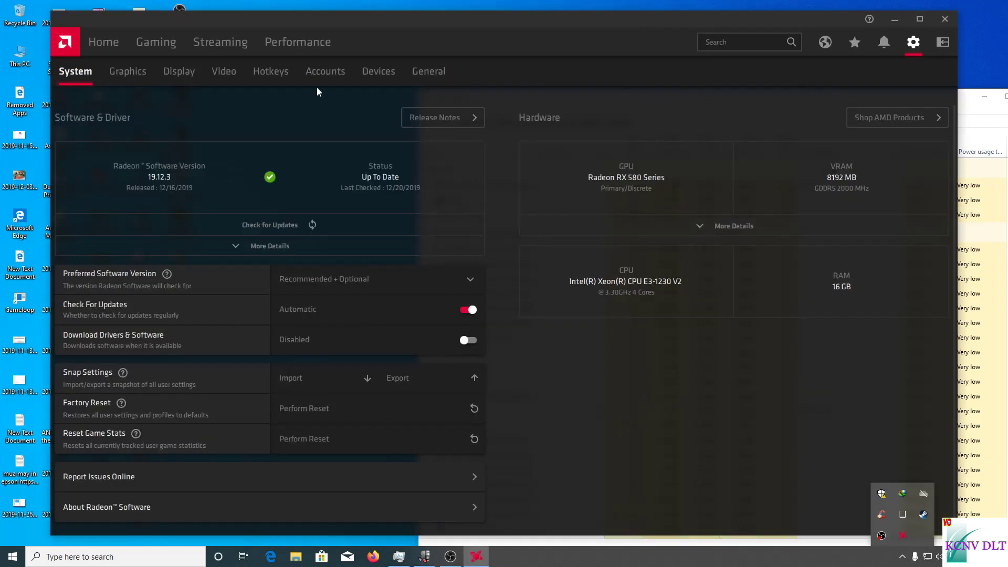
{"action": "left_click", "coordinate": [105, 45]}
{"action": "left_click", "coordinate": [157, 49]}
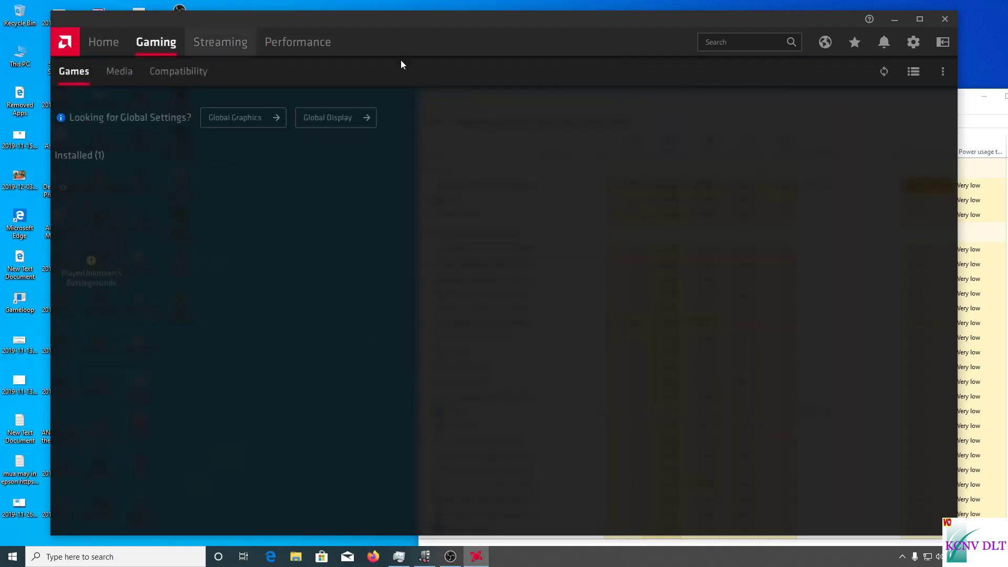
{"action": "left_click", "coordinate": [277, 109]}
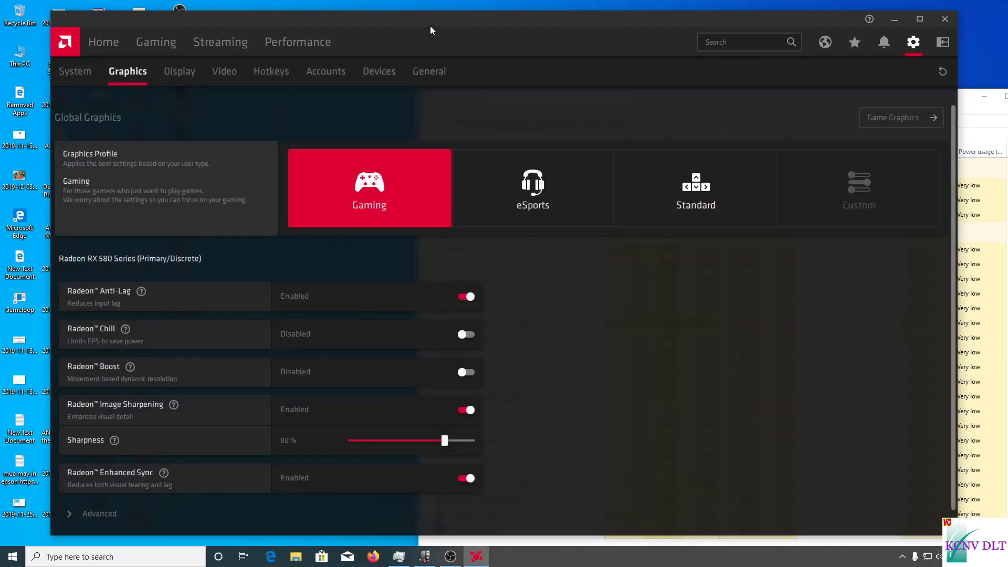
Close Radeon Software and clear the remaining windows to show the empty desktop
{"action": "left_click_drag", "start_coordinate": [430, 26], "coordinate": [377, 39]}
{"action": "left_click", "coordinate": [867, 33]}
{"action": "left_click_drag", "start_coordinate": [803, 108], "coordinate": [1007, 115]}
{"action": "left_click", "coordinate": [1006, 557]}
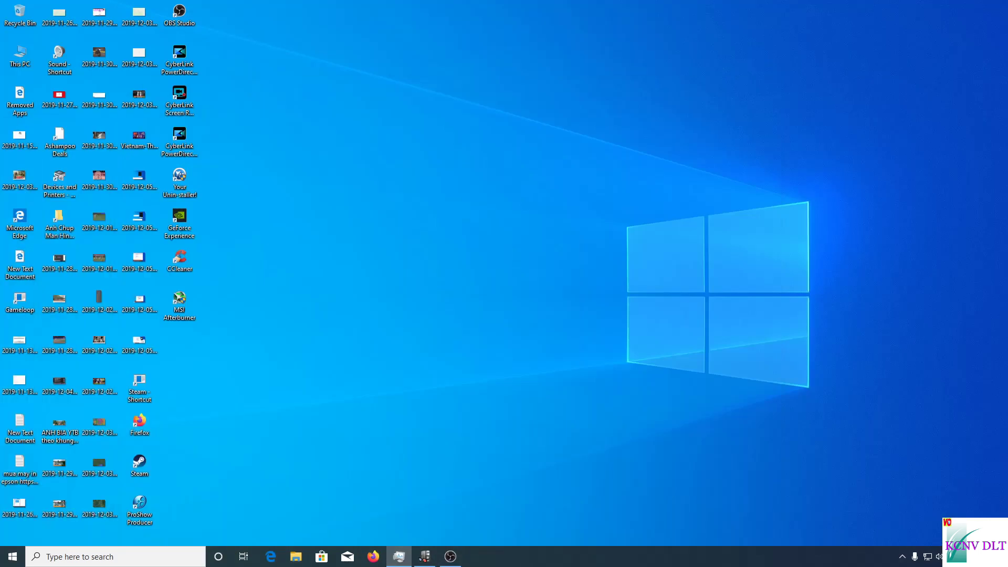
{"action": "left_click", "coordinate": [261, 409]}
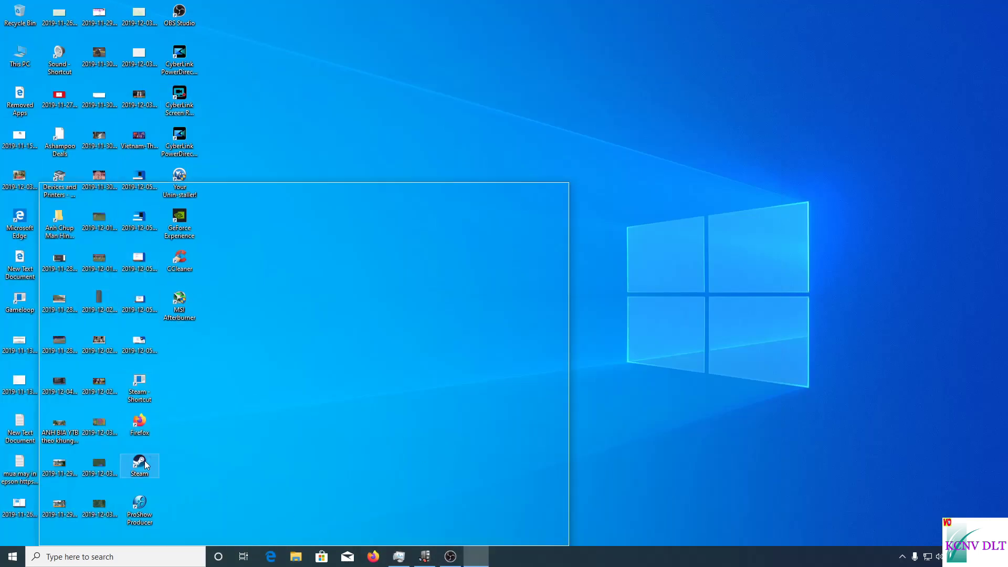
Open Steam and launch PLAYERUNKNOWN'S BATTLEGROUNDS from the library
{"action": "double_click", "coordinate": [145, 461]}
{"action": "left_click_drag", "start_coordinate": [241, 200], "coordinate": [435, 82]}
{"action": "left_click", "coordinate": [442, 95]}
{"action": "mouse_move", "coordinate": [429, 97]}
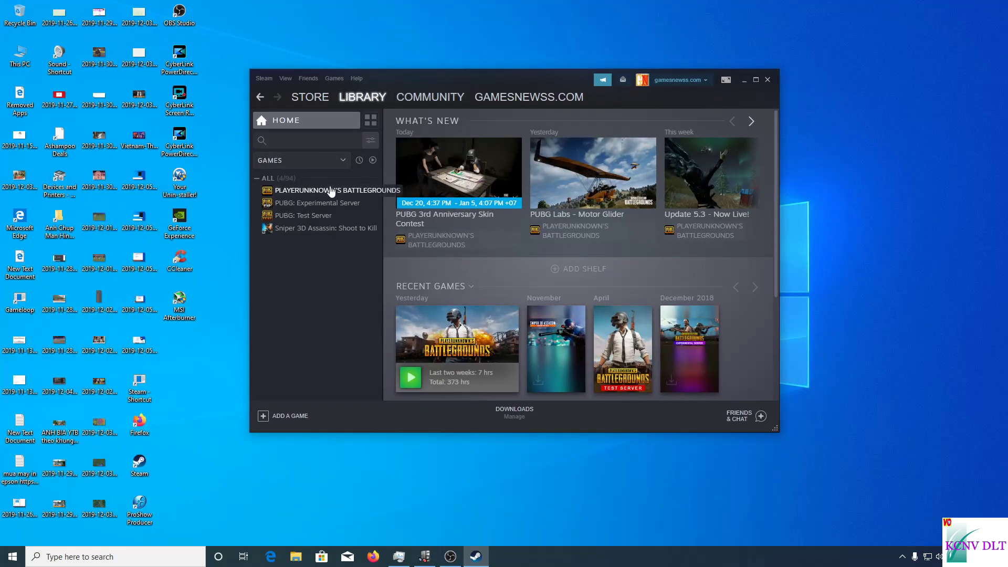
{"action": "left_click", "coordinate": [333, 191]}
{"action": "left_click", "coordinate": [426, 248]}
Move the Steam window and the game's first-time setup dialog out of the way, refreshing the desktop
{"action": "left_click_drag", "start_coordinate": [575, 103], "coordinate": [733, 458]}
{"action": "right_click", "coordinate": [794, 209]}
{"action": "left_click", "coordinate": [819, 256]}
{"action": "left_click_drag", "start_coordinate": [526, 266], "coordinate": [744, 241]}
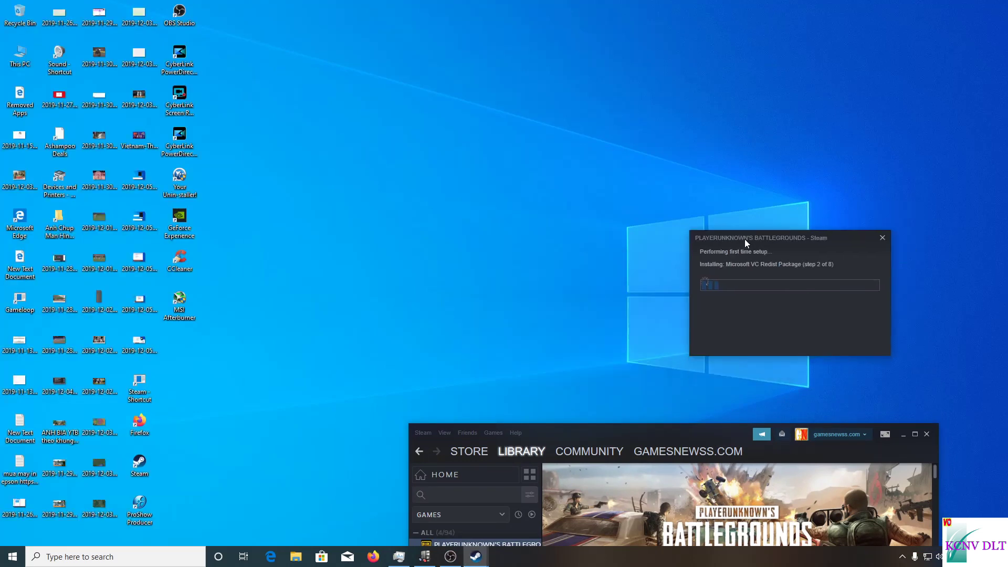
{"action": "left_click", "coordinate": [901, 559]}
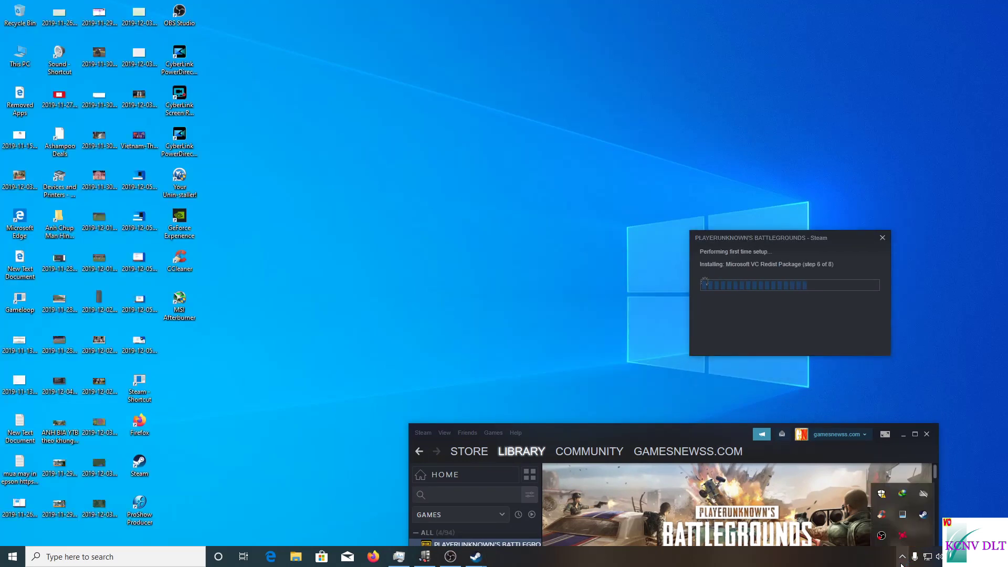
{"action": "right_click", "coordinate": [519, 228]}
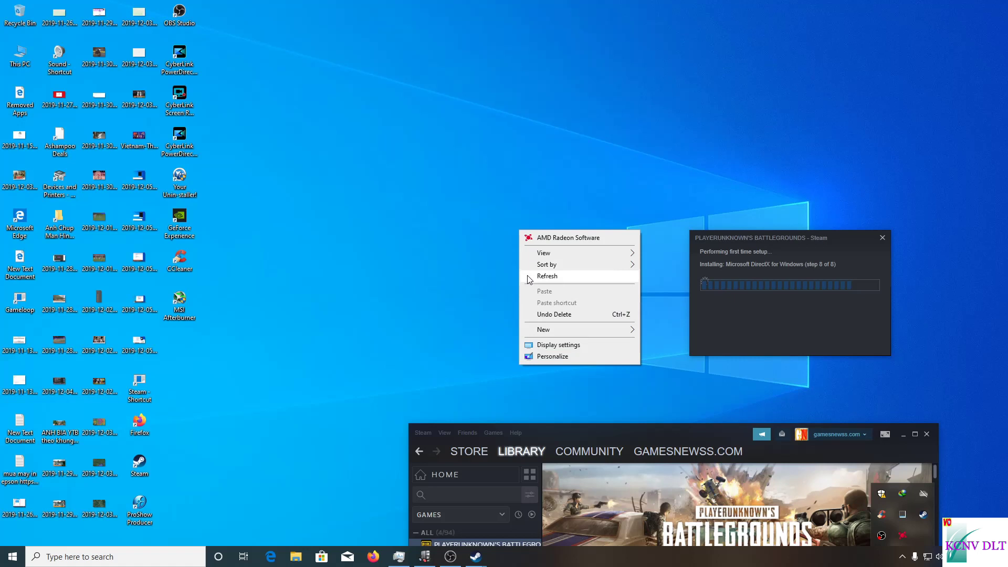
{"action": "left_click", "coordinate": [529, 277]}
{"action": "right_click", "coordinate": [444, 162]}
{"action": "left_click", "coordinate": [450, 207]}
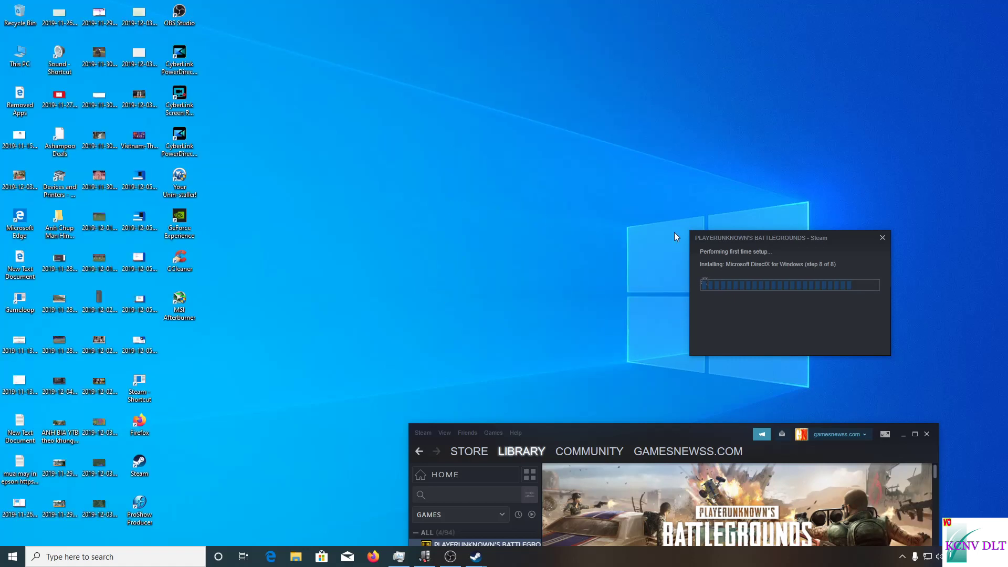
Let the game's first-time setup finish and acknowledge the BattlEye Launcher data notice
{"action": "left_click_drag", "start_coordinate": [778, 238], "coordinate": [776, 218]}
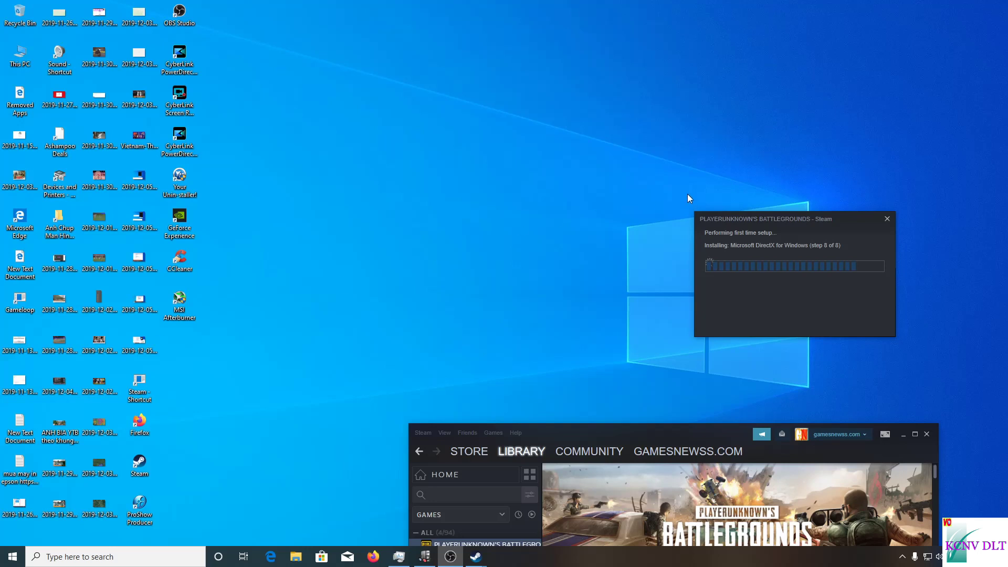
{"action": "left_click_drag", "start_coordinate": [732, 215], "coordinate": [763, 197]}
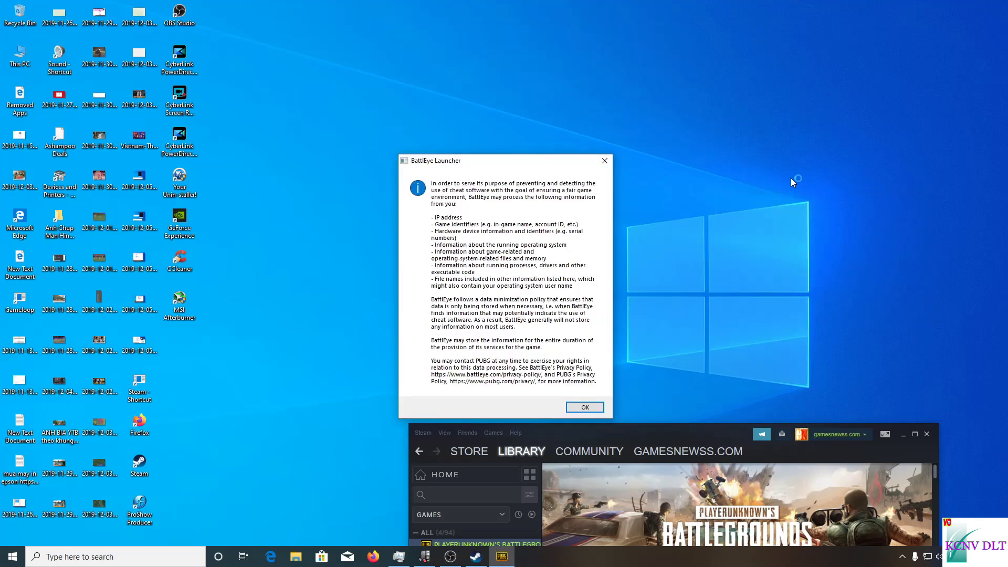
{"action": "left_click", "coordinate": [584, 407]}
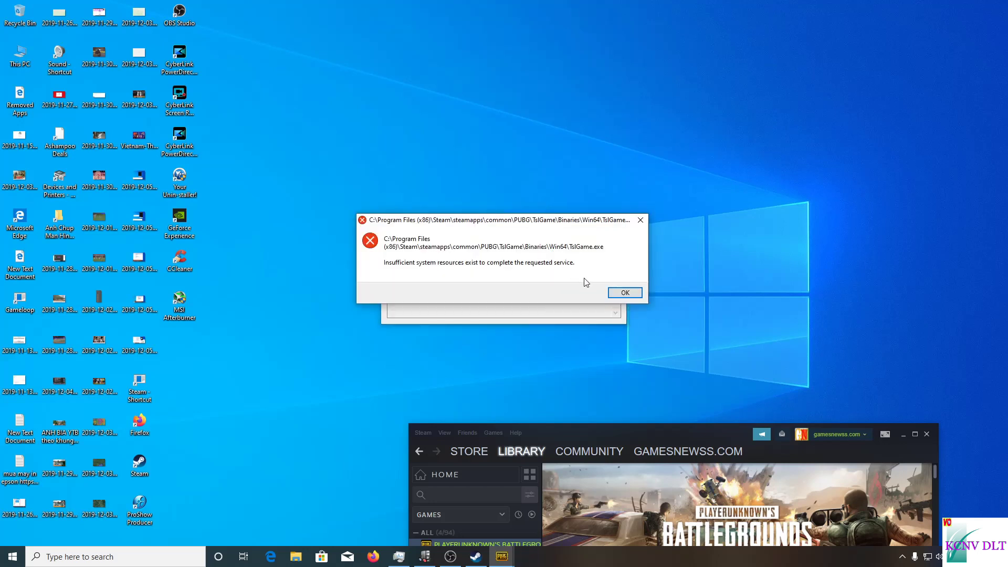
Dismiss the TslGame.exe error and close the BattlEye Launcher window
{"action": "left_click", "coordinate": [625, 293]}
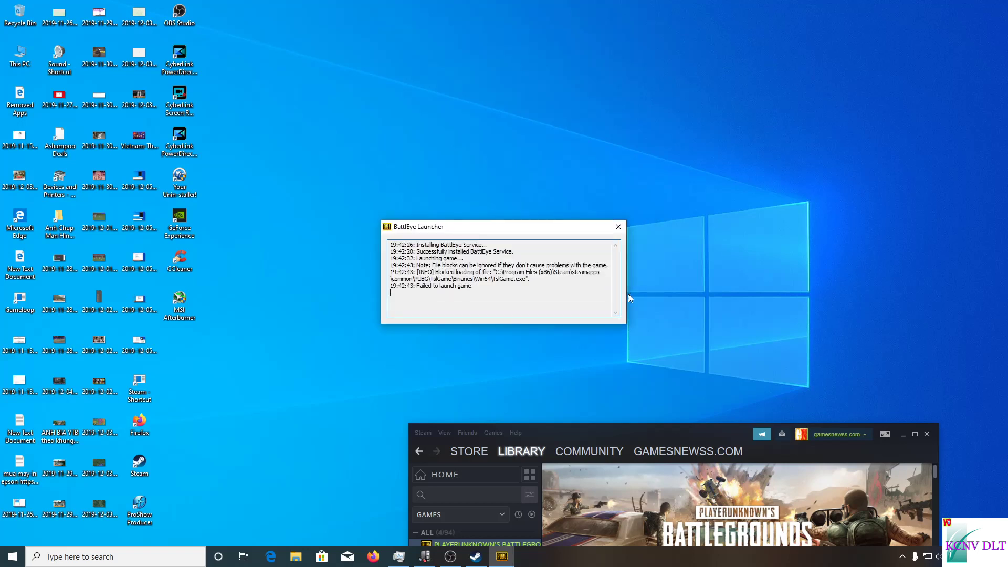
{"action": "left_click", "coordinate": [507, 363]}
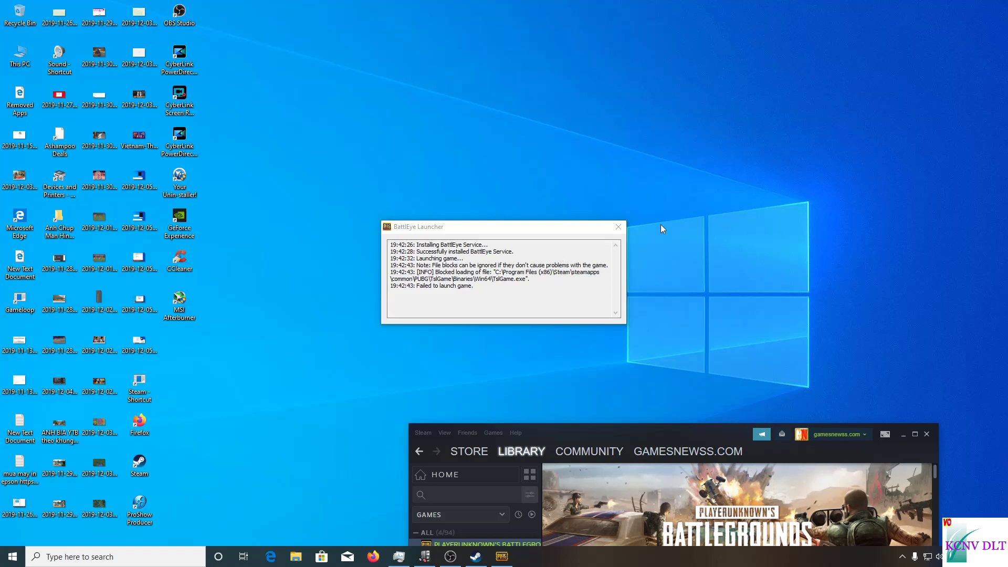
{"action": "left_click", "coordinate": [618, 227]}
Close the Steam window, exit Steam completely from the notification area, and refresh the desktop
{"action": "left_click_drag", "start_coordinate": [720, 423], "coordinate": [711, 89]}
{"action": "right_click", "coordinate": [321, 252]}
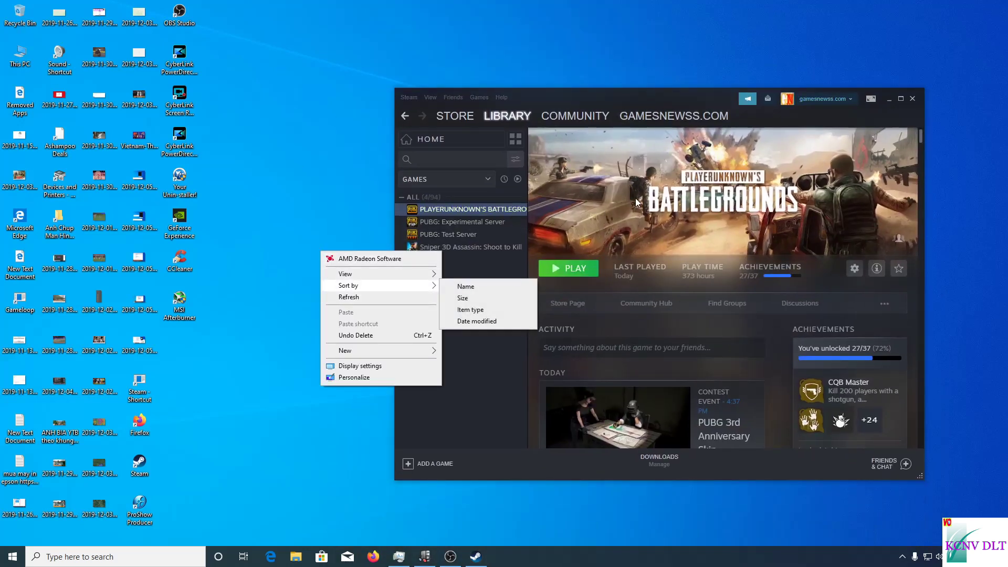
{"action": "left_click_drag", "start_coordinate": [663, 104], "coordinate": [503, 94]}
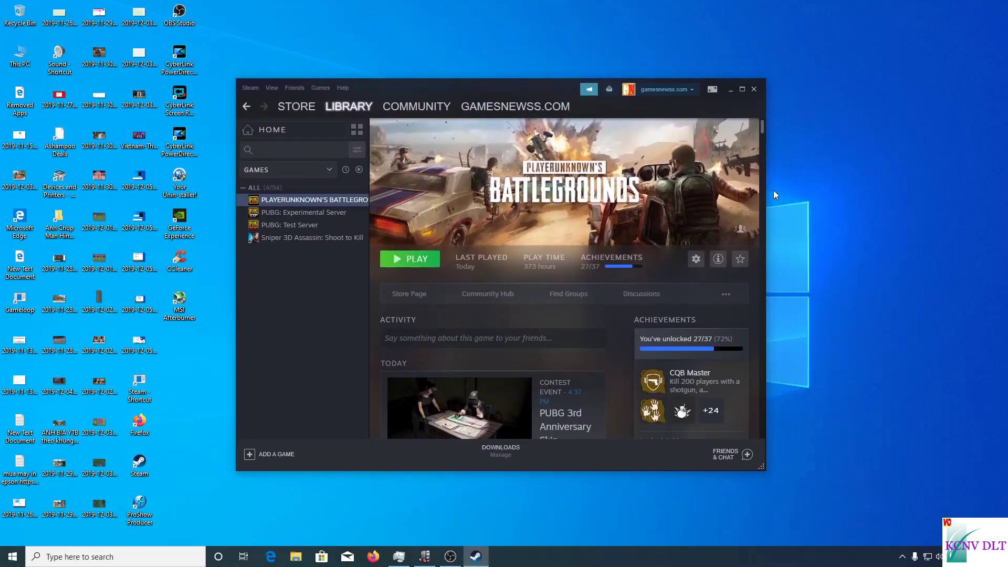
{"action": "left_click", "coordinate": [755, 91]}
{"action": "left_click", "coordinate": [902, 556]}
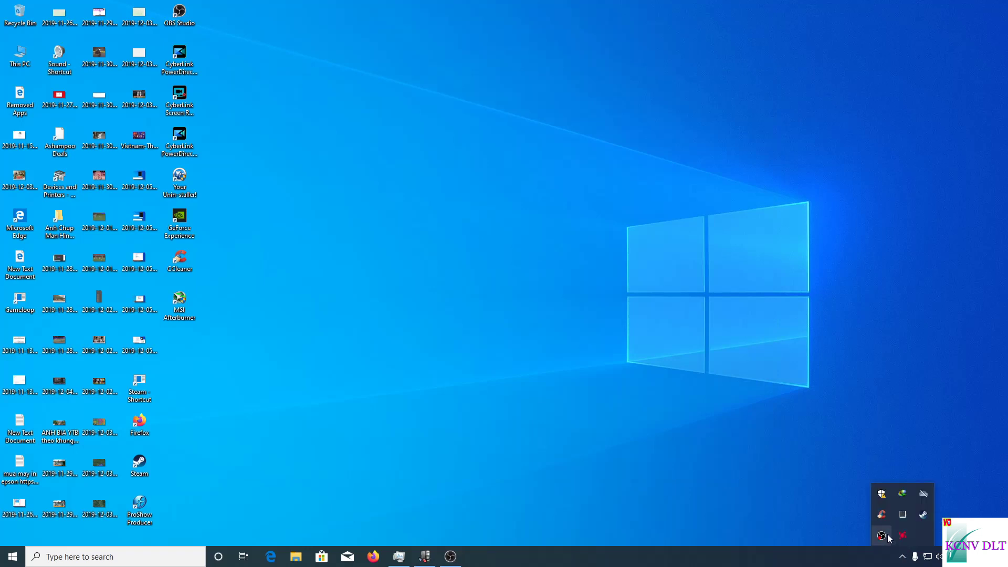
{"action": "right_click", "coordinate": [923, 515]}
{"action": "right_click", "coordinate": [450, 241]}
{"action": "left_click", "coordinate": [472, 287]}
{"action": "left_click", "coordinate": [902, 556]}
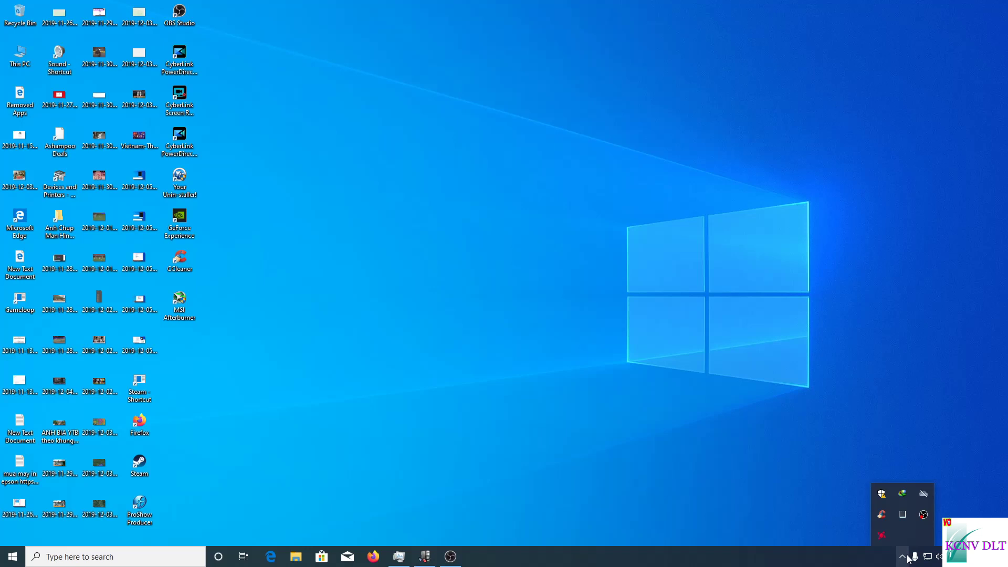
{"action": "double_click", "coordinate": [19, 53]}
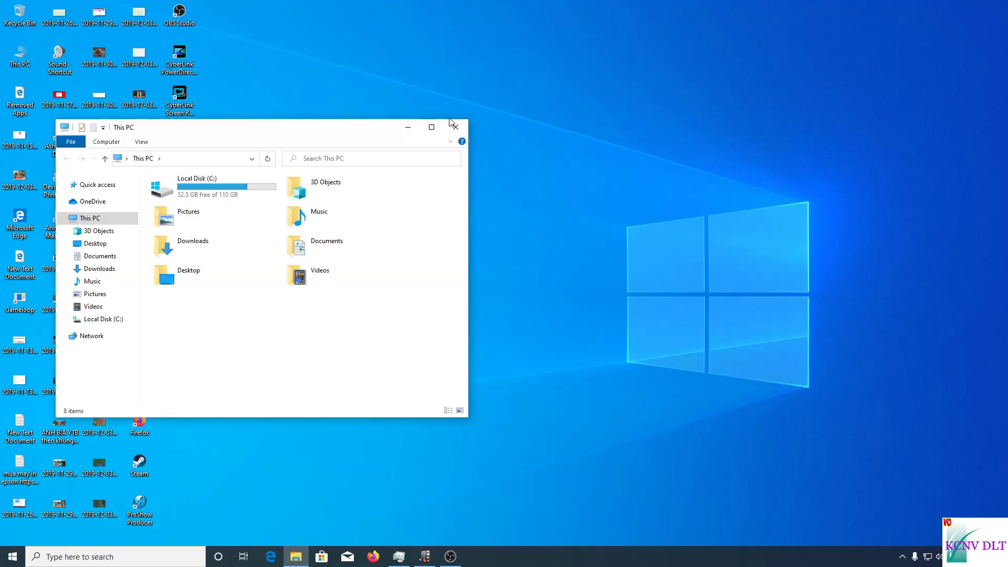
{"action": "left_click", "coordinate": [456, 127]}
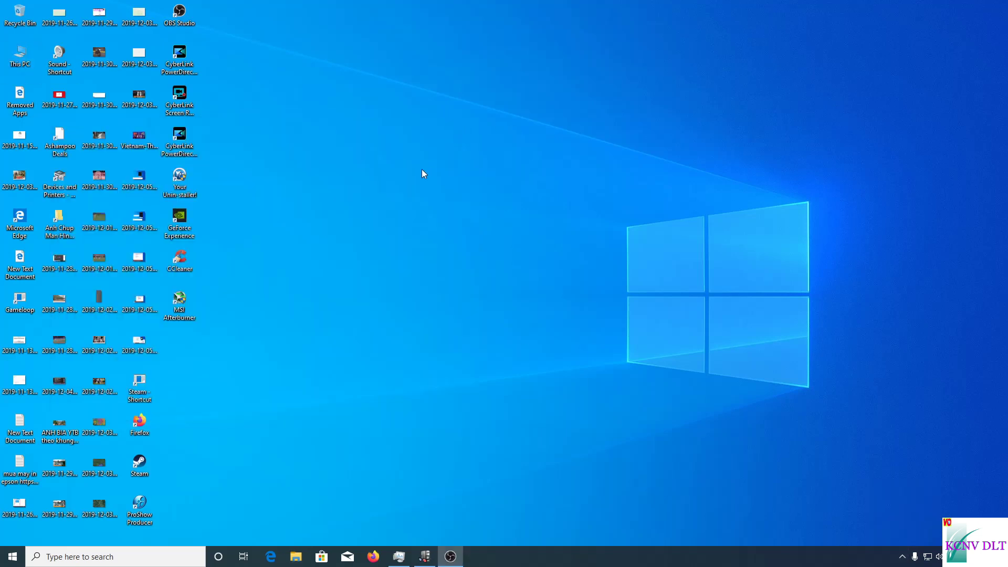
{"action": "right_click", "coordinate": [513, 223]}
{"action": "left_click", "coordinate": [531, 270]}
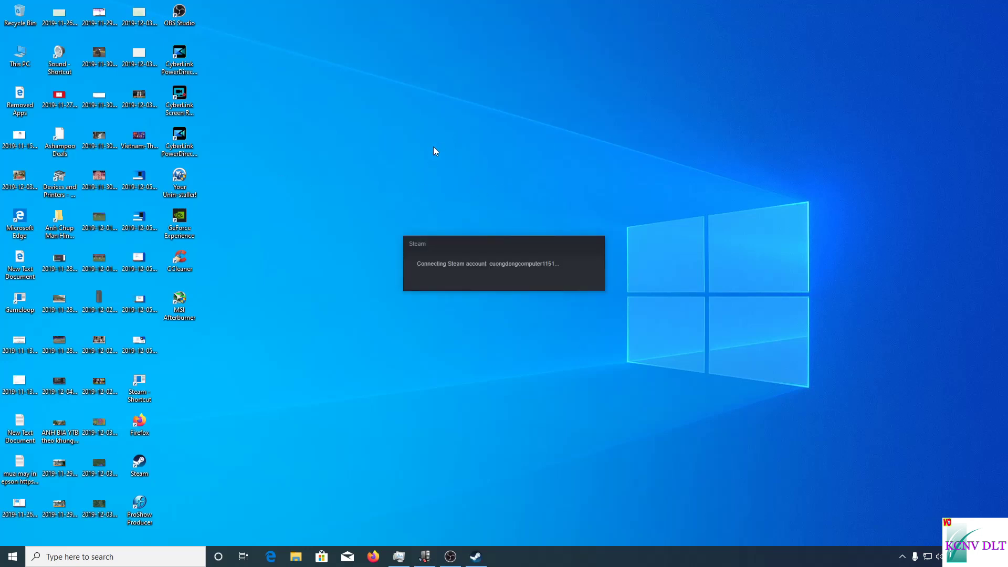
Bring Steam back up on its library and close the Steam news window
{"action": "right_click", "coordinate": [336, 100]}
{"action": "left_click", "coordinate": [374, 151]}
{"action": "left_click", "coordinate": [370, 106]}
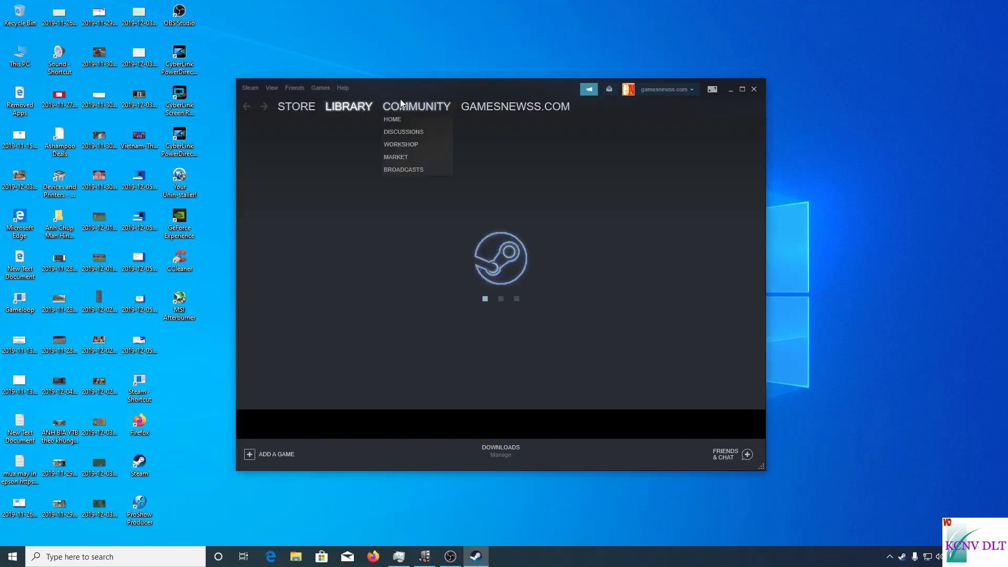
{"action": "left_click_drag", "start_coordinate": [424, 90], "coordinate": [474, 68]}
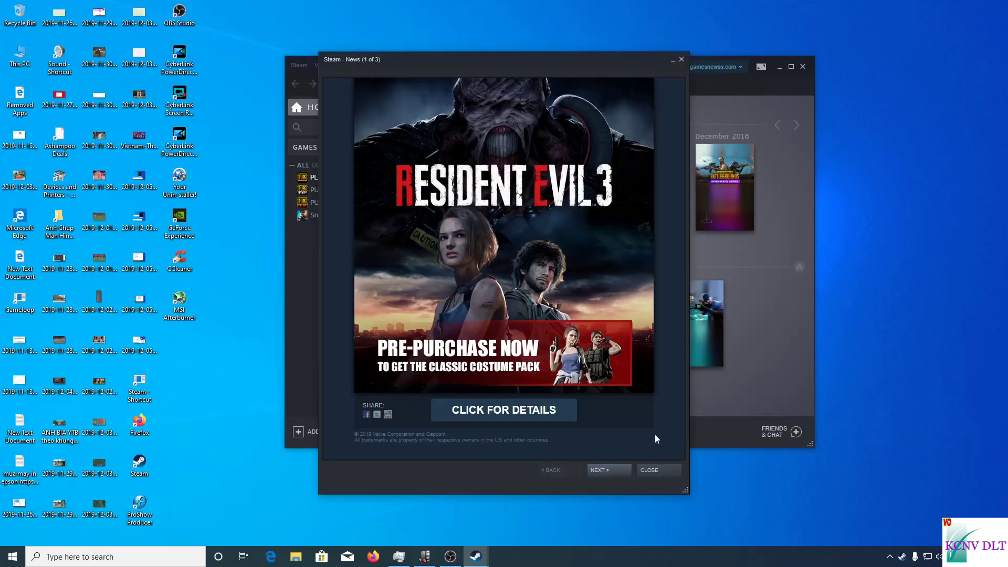
{"action": "left_click", "coordinate": [653, 471]}
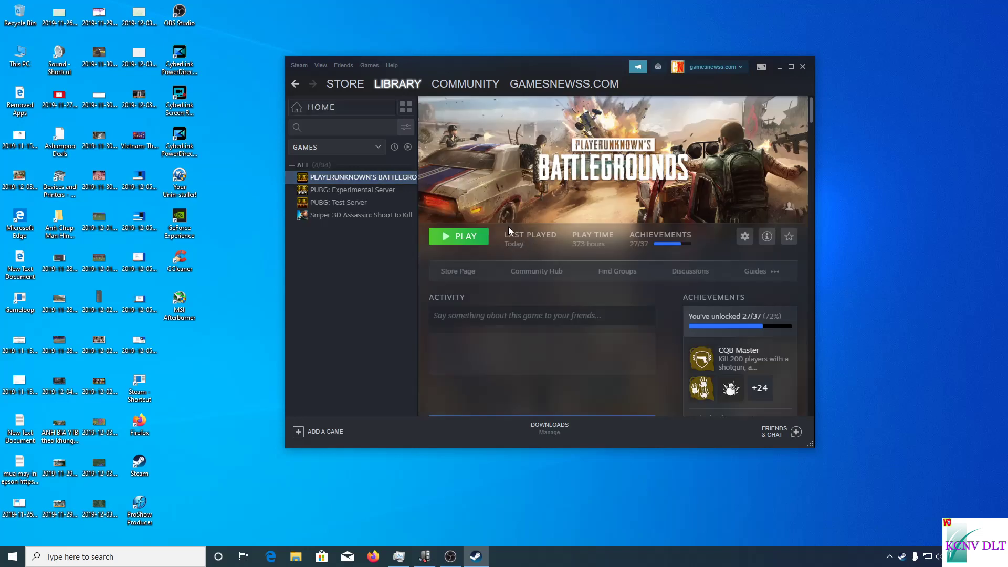
Try launching PLAYERUNKNOWN'S BATTLEGROUNDS again, dismiss the TslGame.exe error, and move the Steam window out of the way
{"action": "left_click_drag", "start_coordinate": [525, 65], "coordinate": [741, 385]}
{"action": "double_click", "coordinate": [179, 59]}
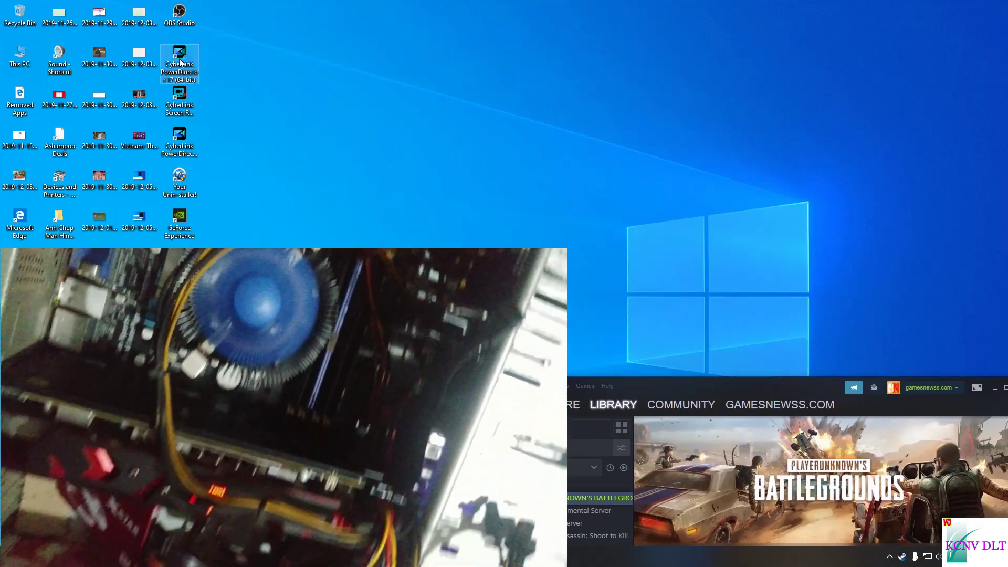
{"action": "right_click", "coordinate": [299, 29]}
{"action": "left_click", "coordinate": [297, 131]}
{"action": "left_click_drag", "start_coordinate": [850, 404], "coordinate": [619, 364]}
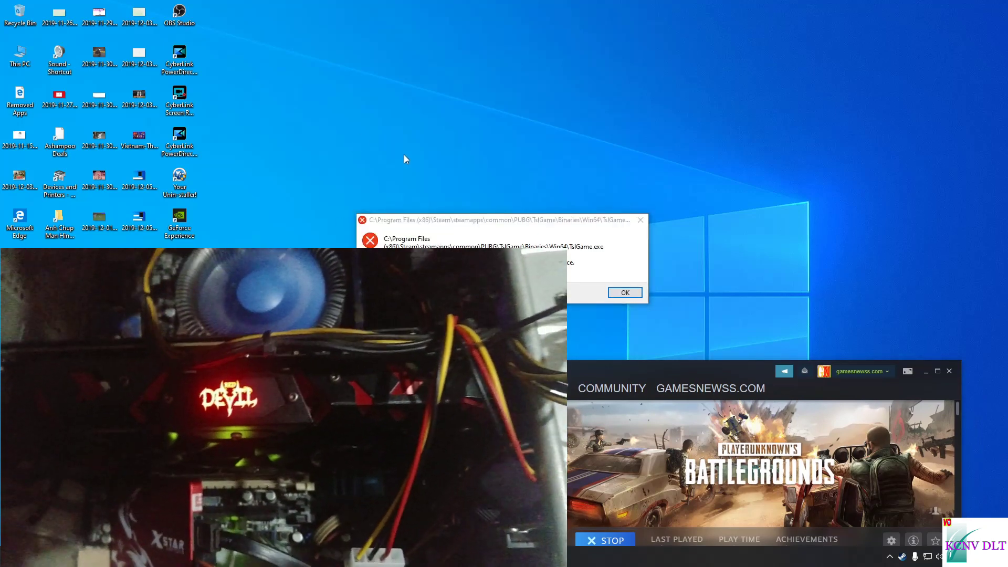
{"action": "left_click", "coordinate": [632, 292]}
{"action": "left_click_drag", "start_coordinate": [702, 373], "coordinate": [738, 529]}
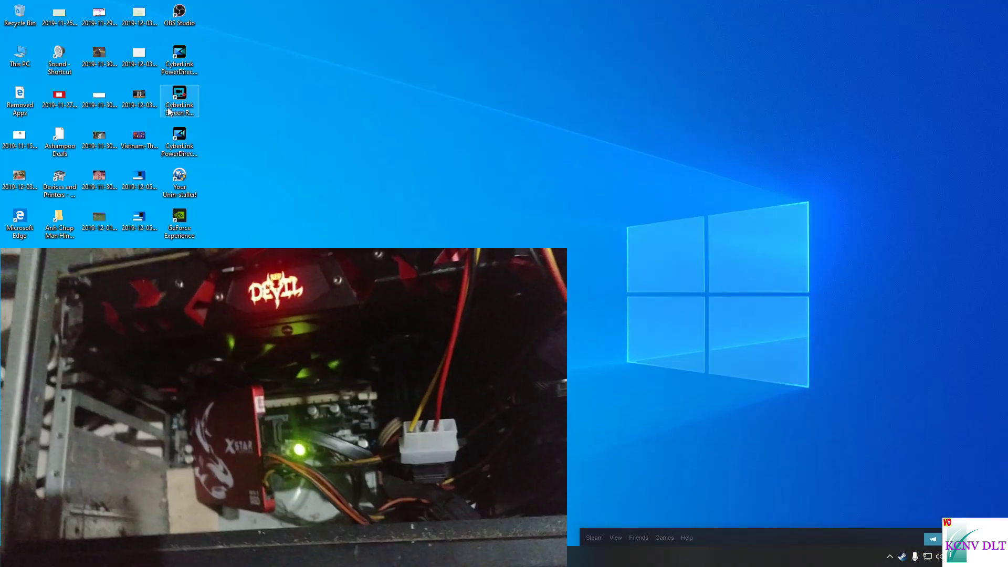
Launch CyberLink PowerDirector 17 and accept optimizing the GPU's hardware acceleration
{"action": "double_click", "coordinate": [176, 65]}
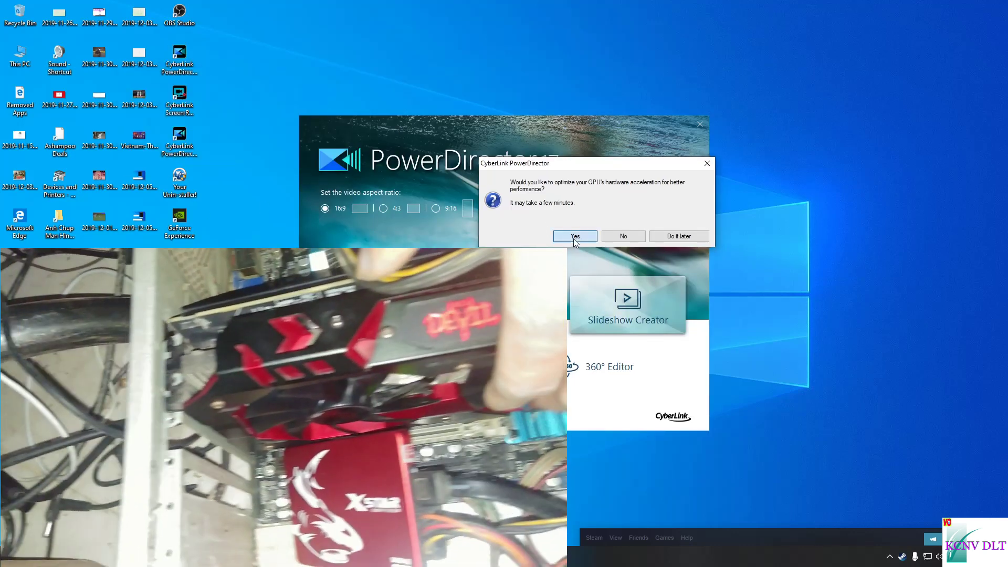
{"action": "left_click", "coordinate": [573, 236]}
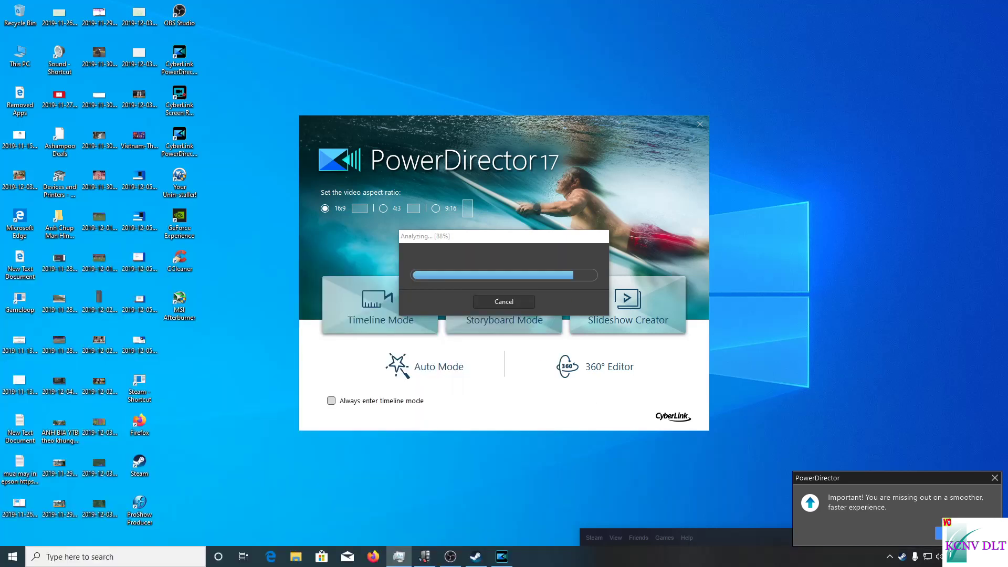
Open Task Manager and compare the CPU and Radeon RX 580 GPU performance graphs during PowerDirector's analysis
{"action": "key", "text": "ctrl+shift+Escape"}
{"action": "left_click_drag", "start_coordinate": [786, 222], "coordinate": [692, 111]}
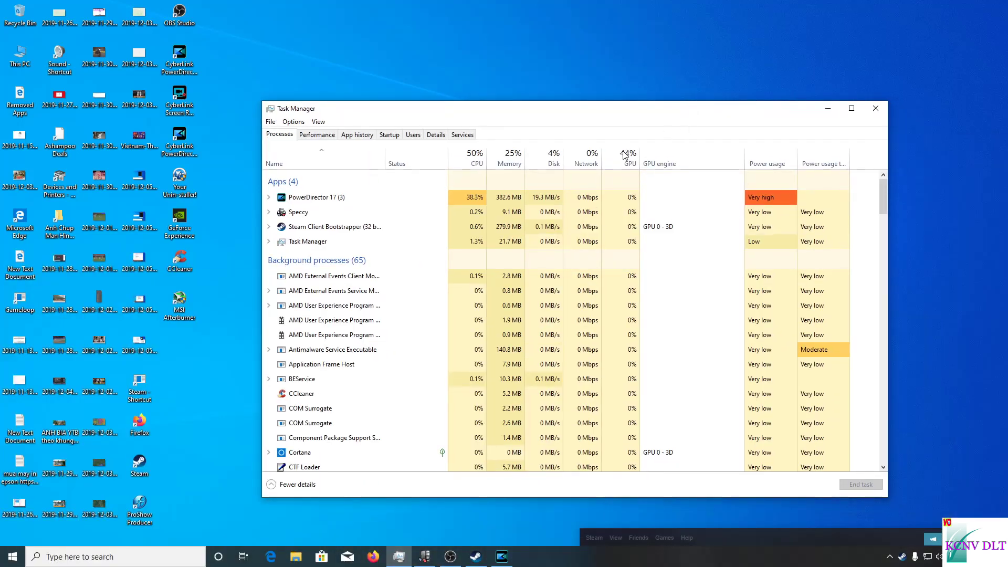
{"action": "left_click", "coordinate": [317, 135]}
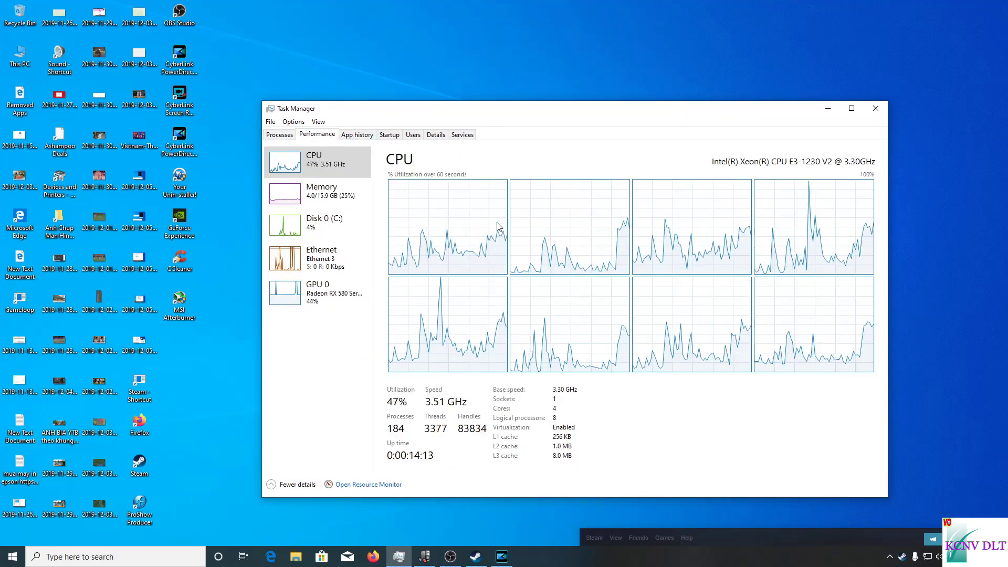
{"action": "left_click", "coordinate": [357, 294]}
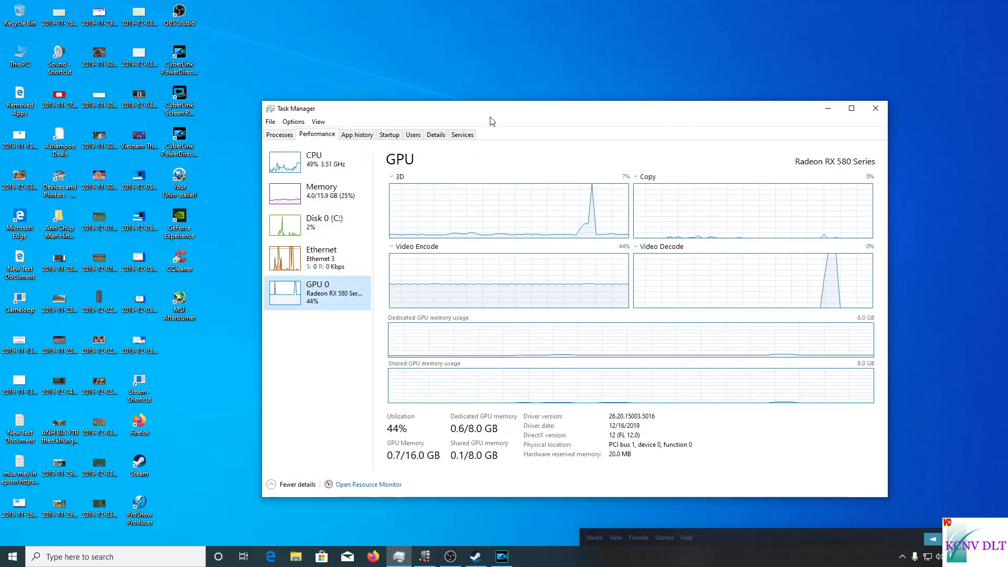
{"action": "left_click_drag", "start_coordinate": [492, 122], "coordinate": [432, 85]}
{"action": "left_click", "coordinate": [258, 136]}
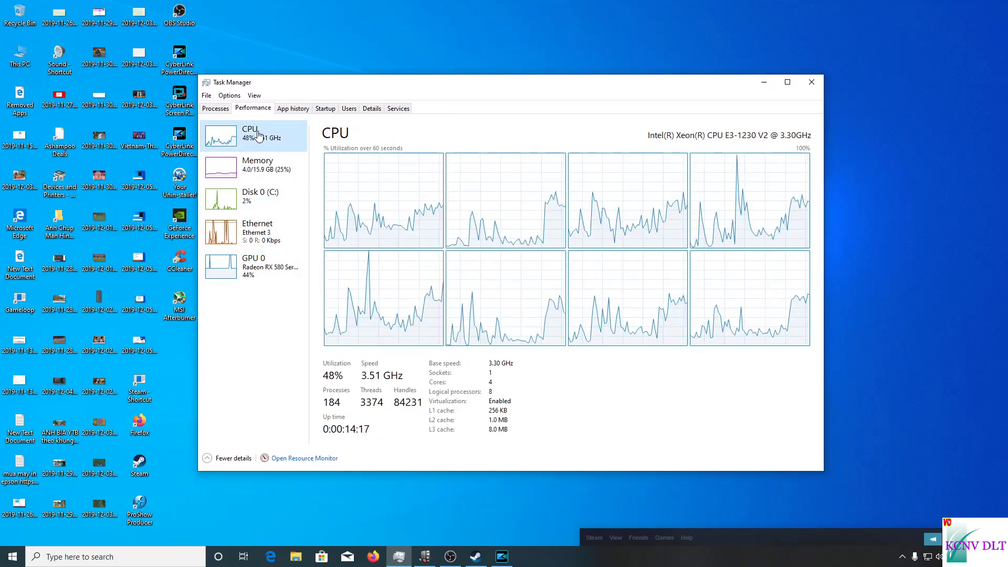
{"action": "left_click", "coordinate": [234, 261]}
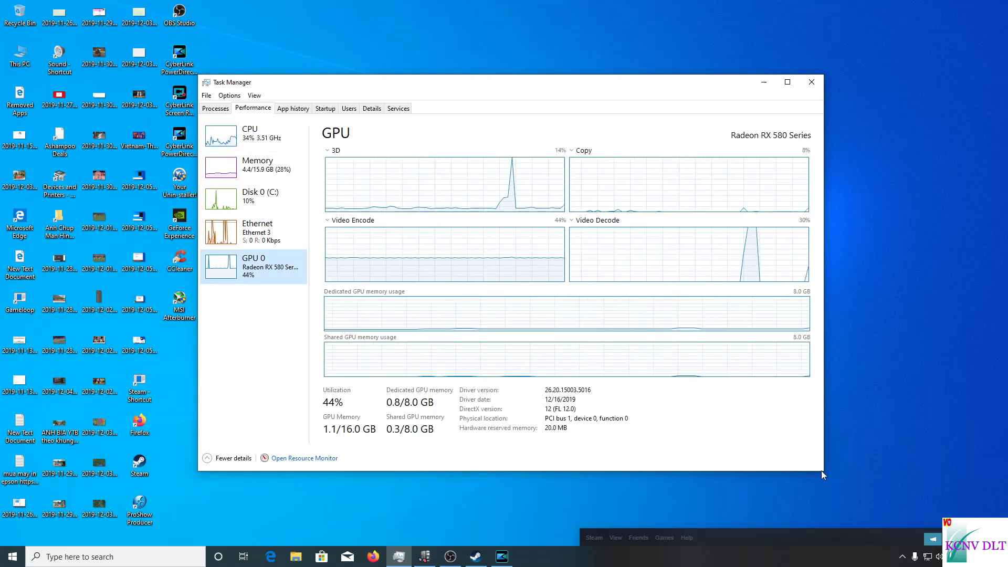
Resize and reposition Task Manager to watch the GPU encode and decode graphs, then clear it from view
{"action": "left_click_drag", "start_coordinate": [823, 471], "coordinate": [904, 518]}
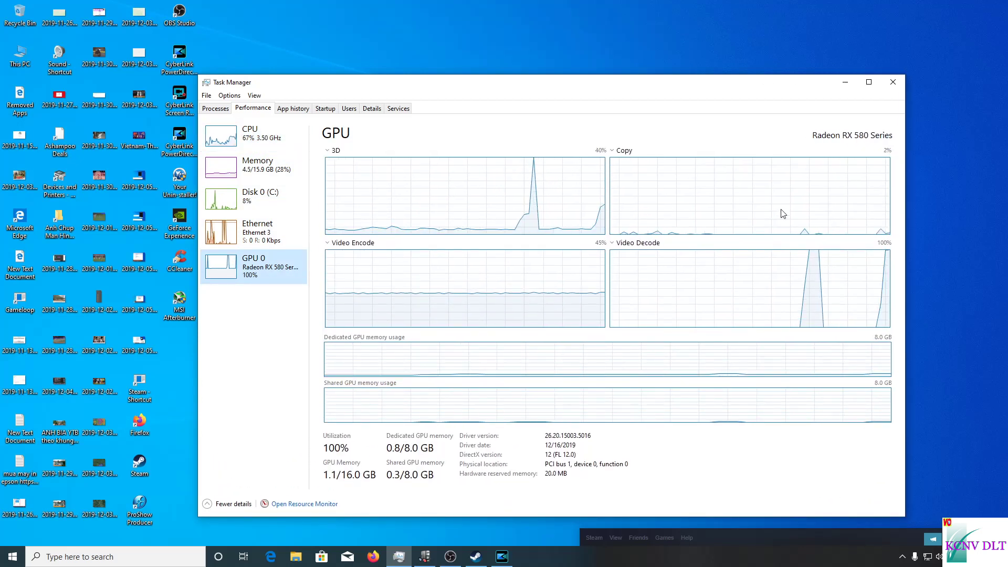
{"action": "left_click_drag", "start_coordinate": [653, 75], "coordinate": [588, 112]}
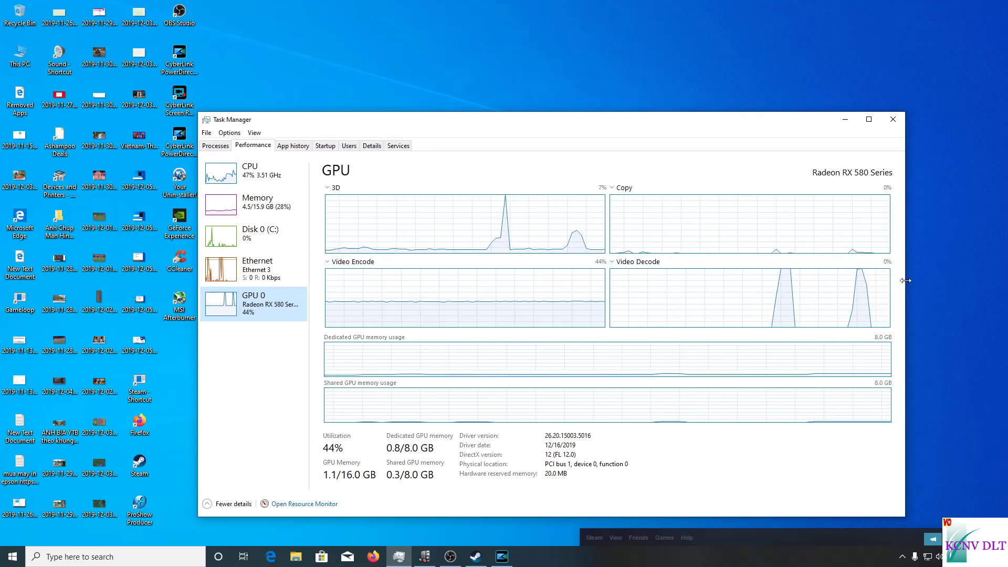
{"action": "left_click_drag", "start_coordinate": [905, 280], "coordinate": [804, 280]}
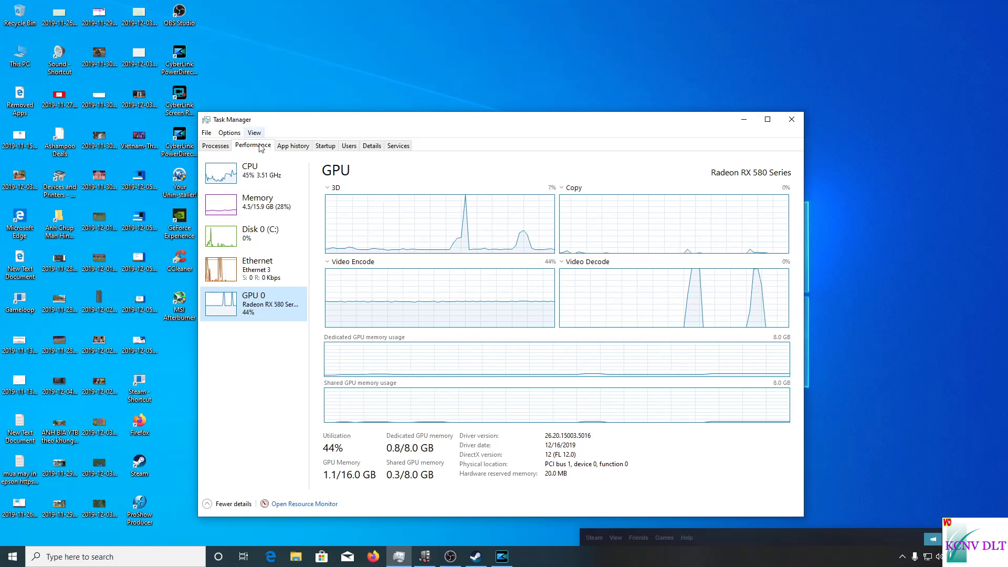
{"action": "left_click_drag", "start_coordinate": [438, 119], "coordinate": [417, 100]}
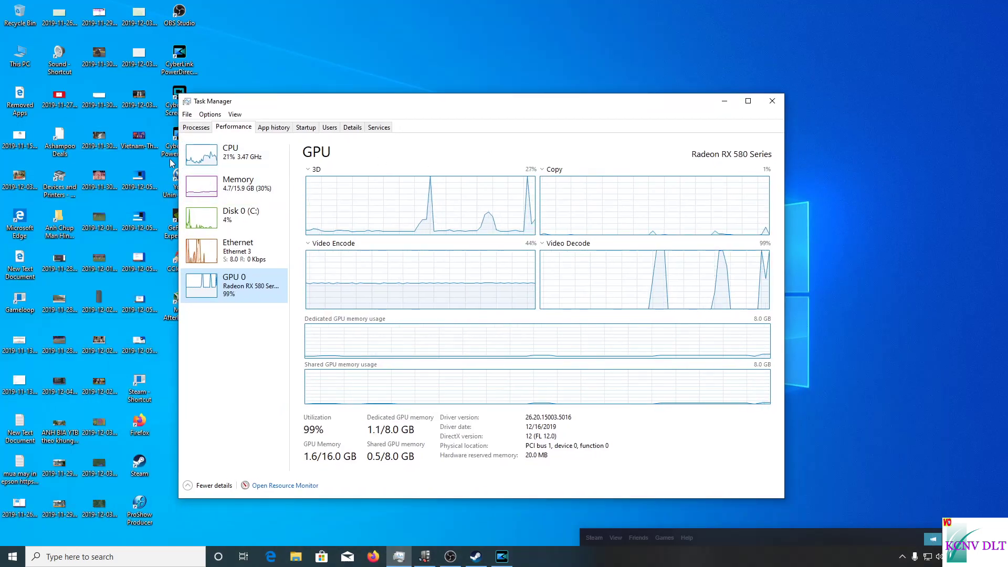
{"action": "left_click_drag", "start_coordinate": [308, 102], "coordinate": [258, 99]}
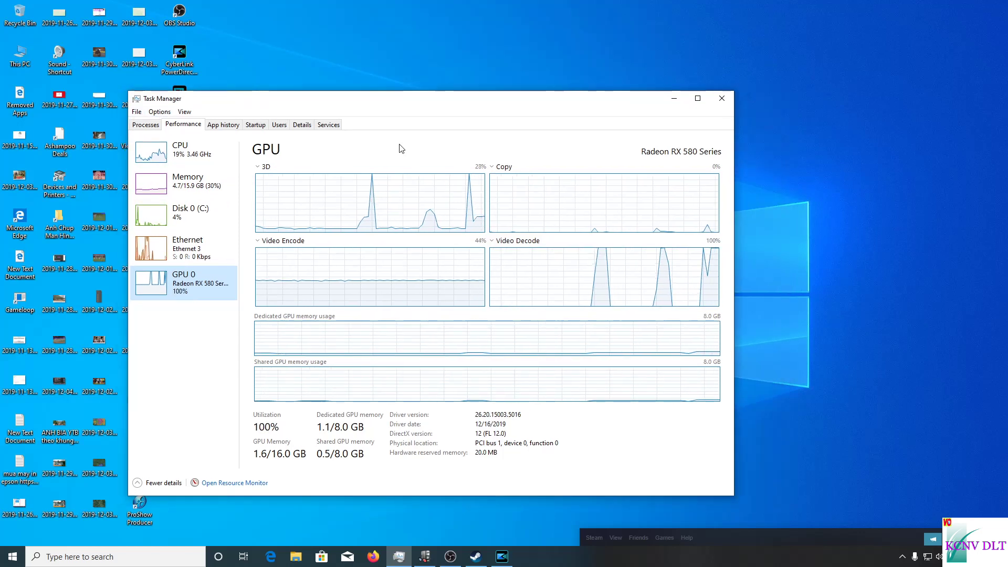
{"action": "left_click_drag", "start_coordinate": [333, 104], "coordinate": [1, 102]}
{"action": "key", "text": "alt+F4"}
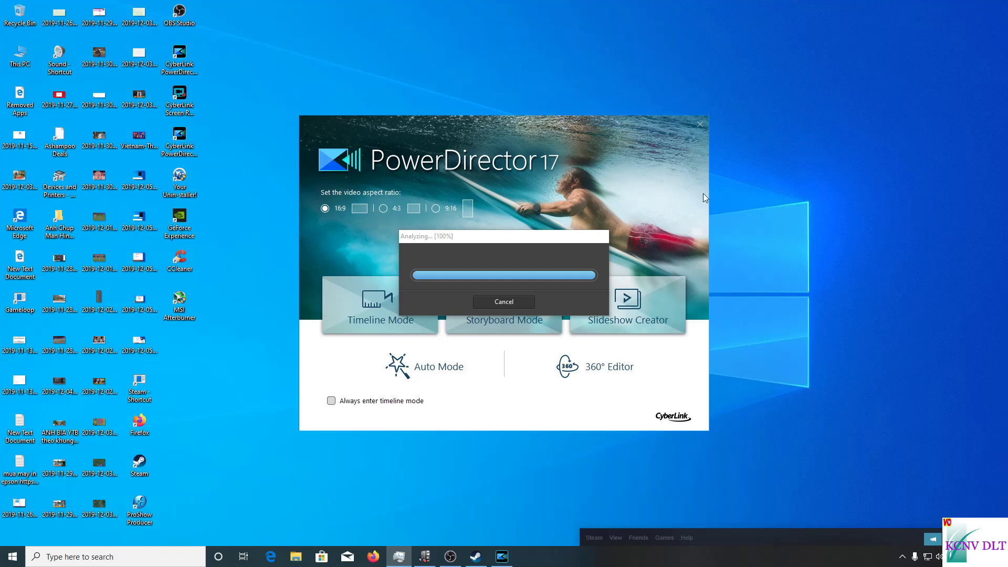
Enter PowerDirector's Timeline Mode, dismiss the activation notice, and decline the CyberLink Product Improvement Program
{"action": "left_click", "coordinate": [416, 311]}
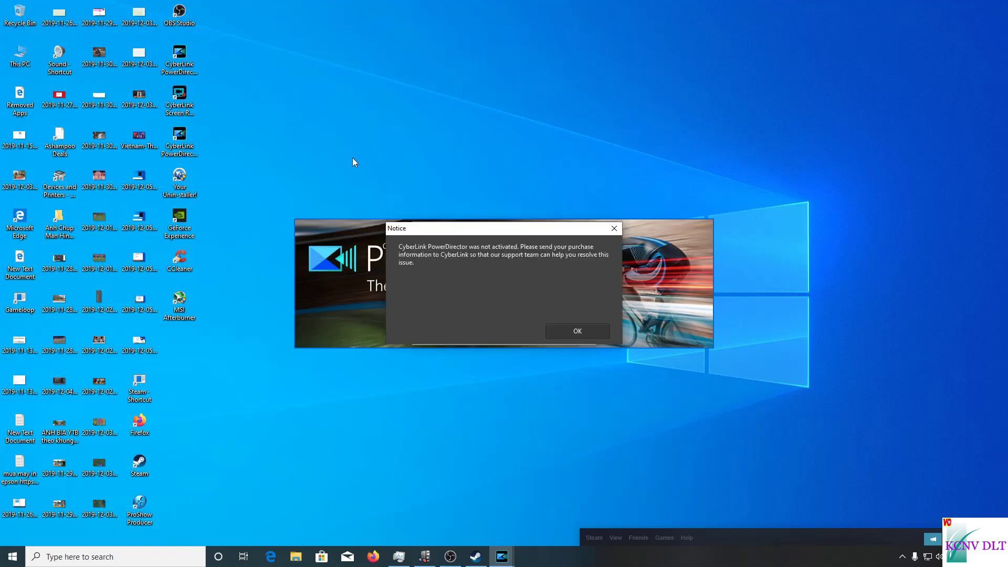
{"action": "left_click", "coordinate": [557, 335]}
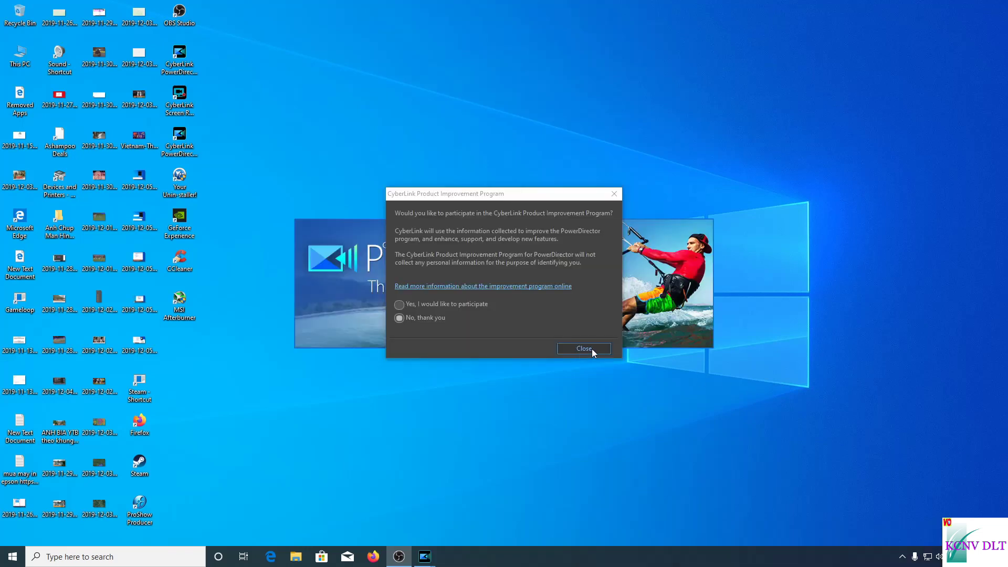
{"action": "left_click", "coordinate": [590, 348]}
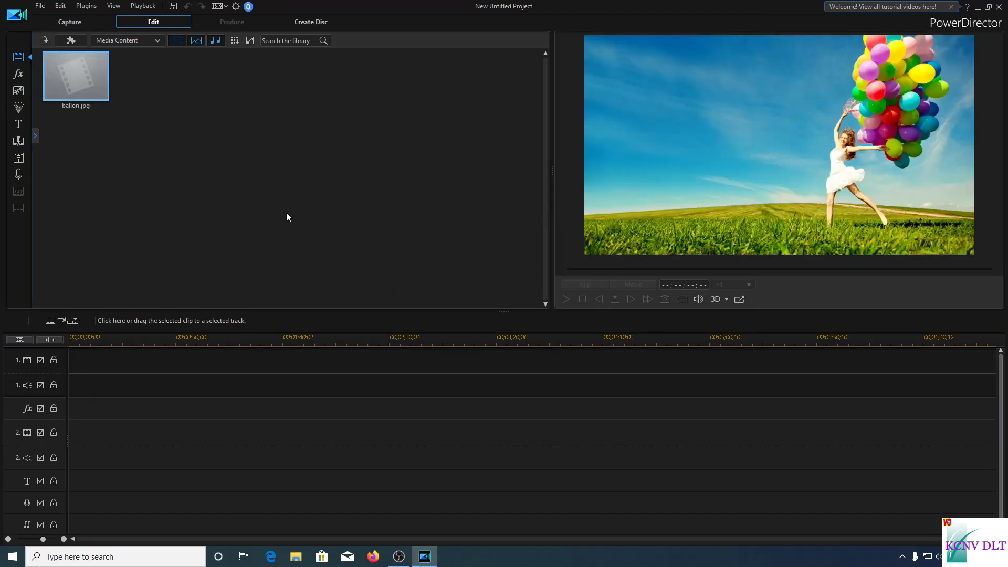
{"action": "left_click", "coordinate": [665, 147]}
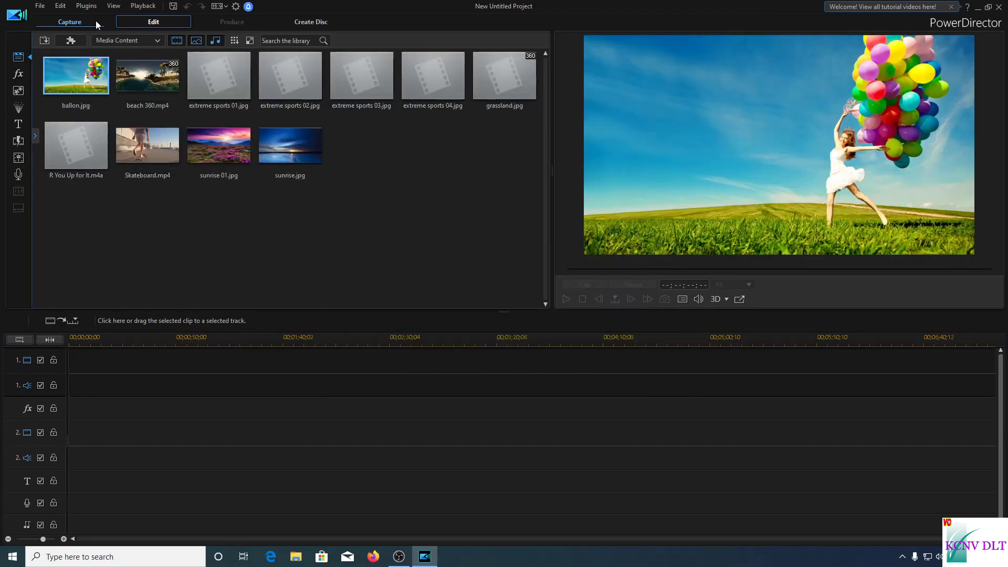
{"action": "left_click", "coordinate": [40, 6]}
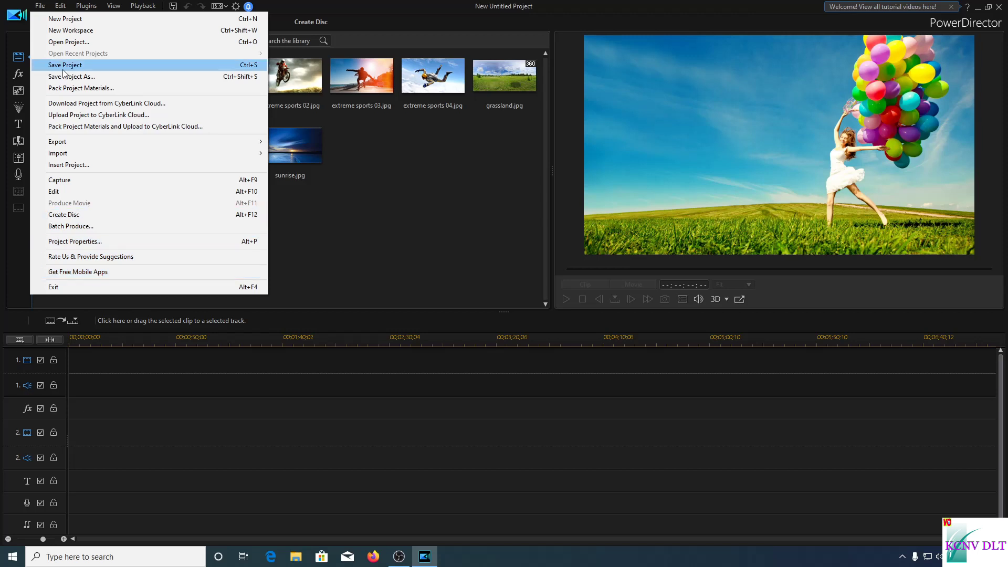
{"action": "left_click", "coordinate": [76, 240]}
{"action": "left_click", "coordinate": [560, 140]}
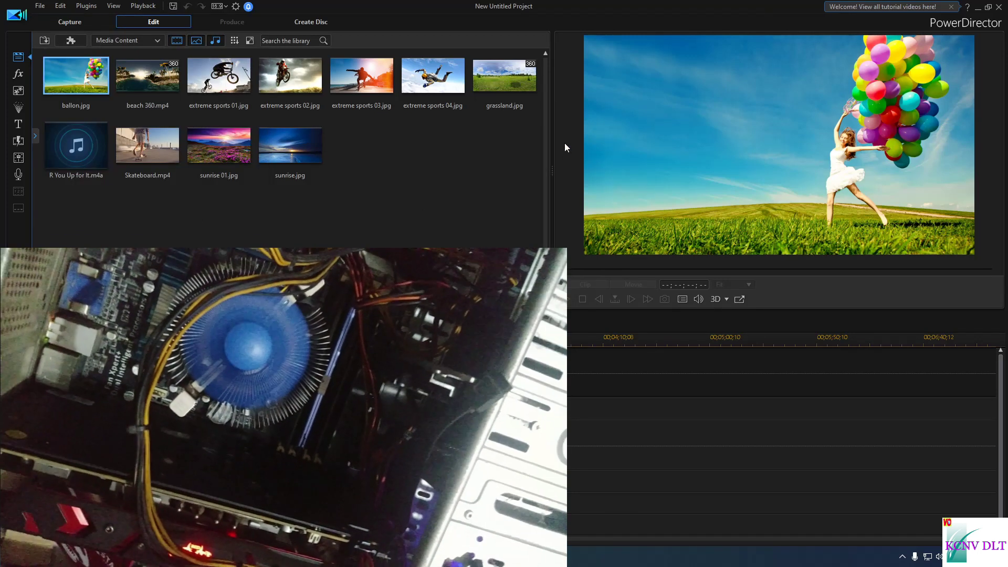
Run the GPU optimization again from the Hardware Acceleration preferences
{"action": "left_click", "coordinate": [236, 5]}
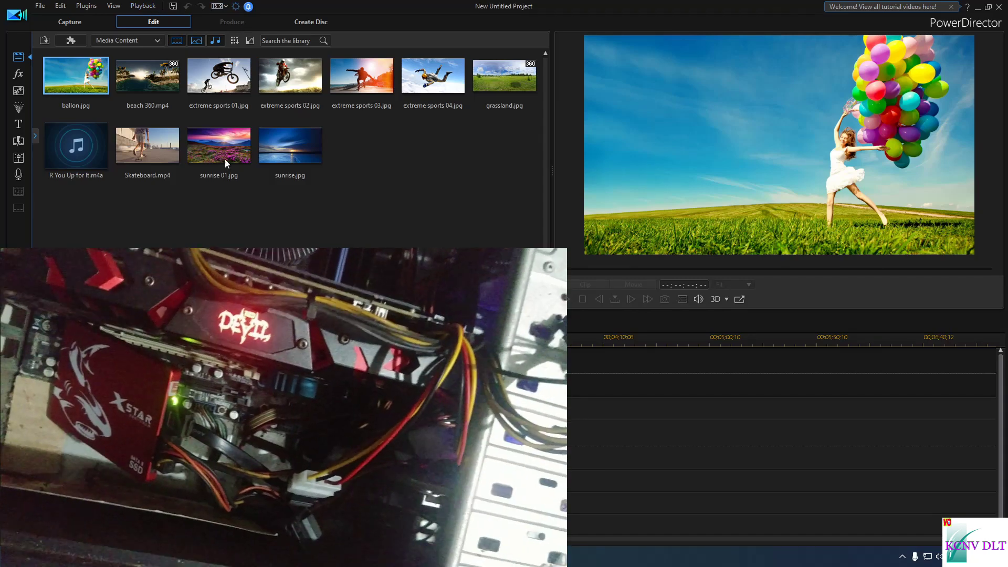
{"action": "left_click", "coordinate": [376, 164]}
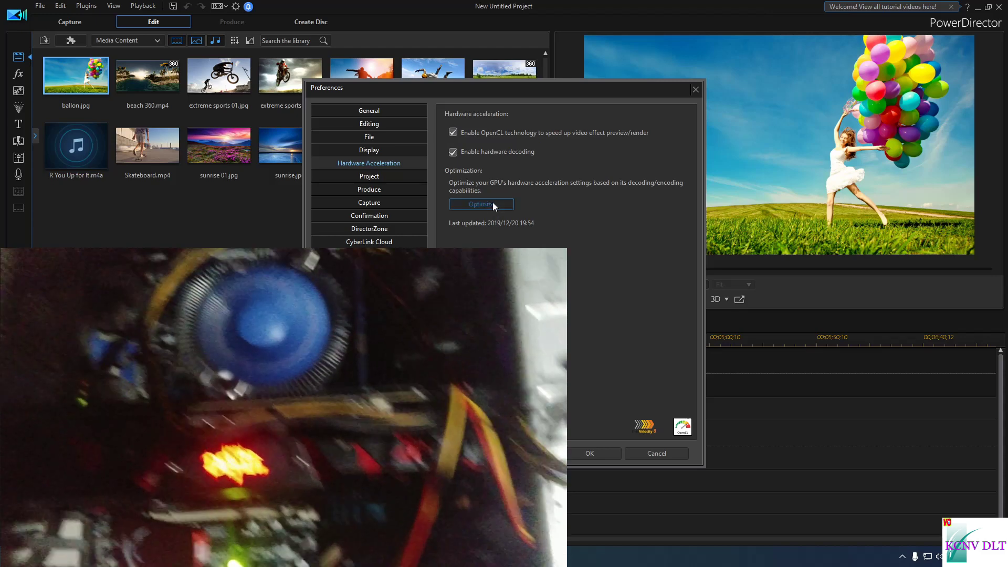
{"action": "left_click", "coordinate": [492, 204]}
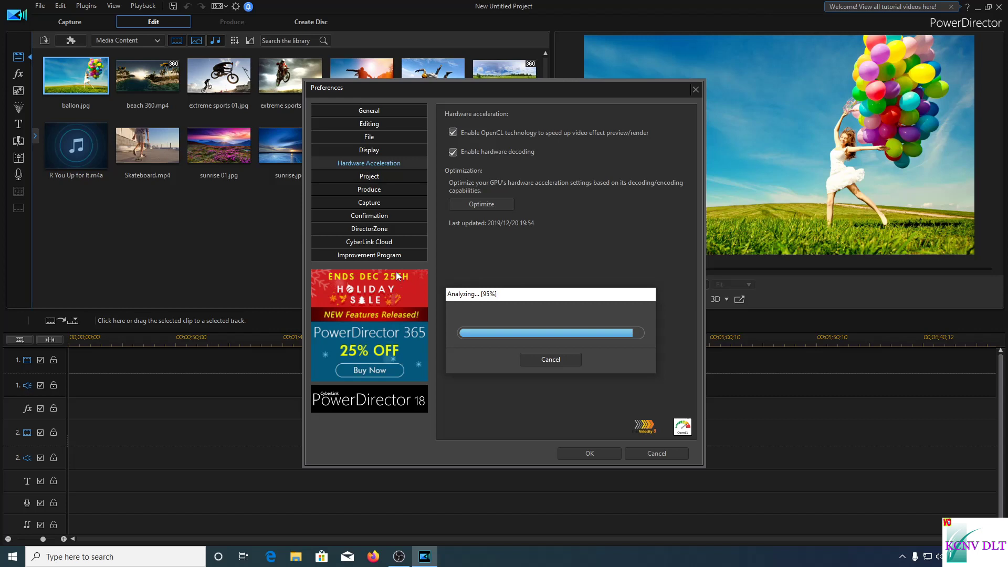
{"action": "left_click", "coordinate": [295, 557]}
{"action": "left_click_drag", "start_coordinate": [184, 253], "coordinate": [212, 174]}
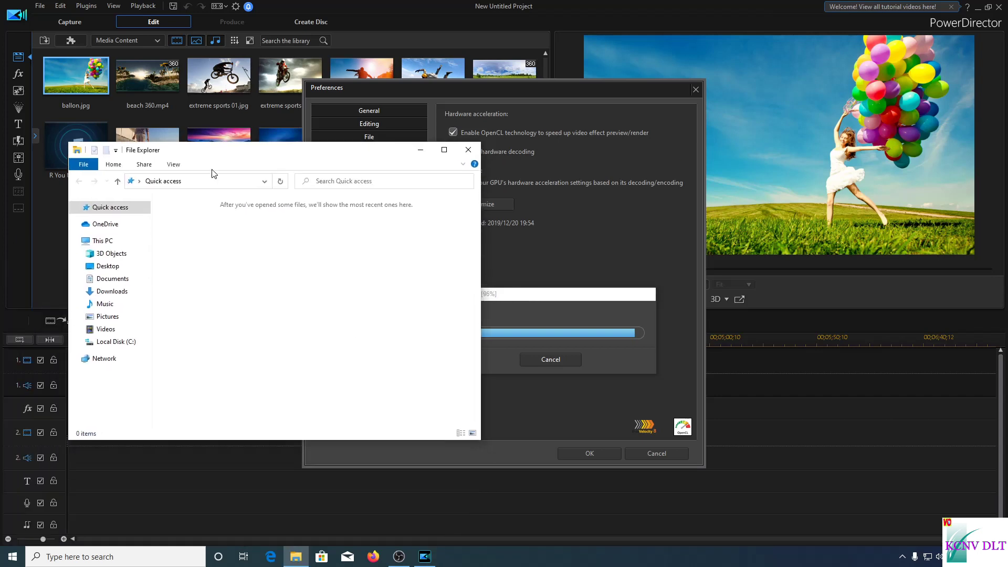
{"action": "left_click", "coordinate": [111, 341]}
{"action": "left_click", "coordinate": [105, 328]}
{"action": "left_click", "coordinate": [289, 259]}
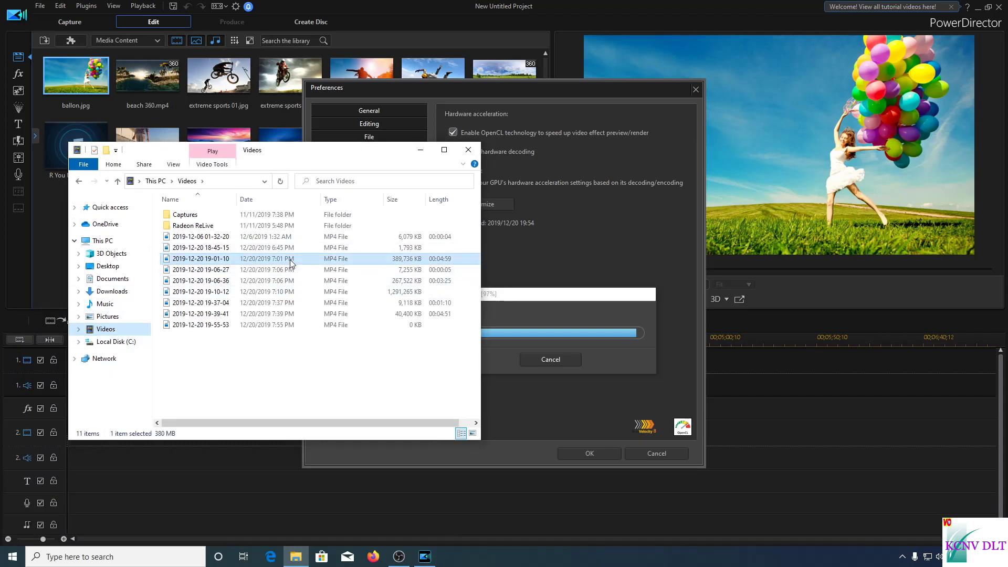
{"action": "left_click_drag", "start_coordinate": [329, 160], "coordinate": [824, 33]}
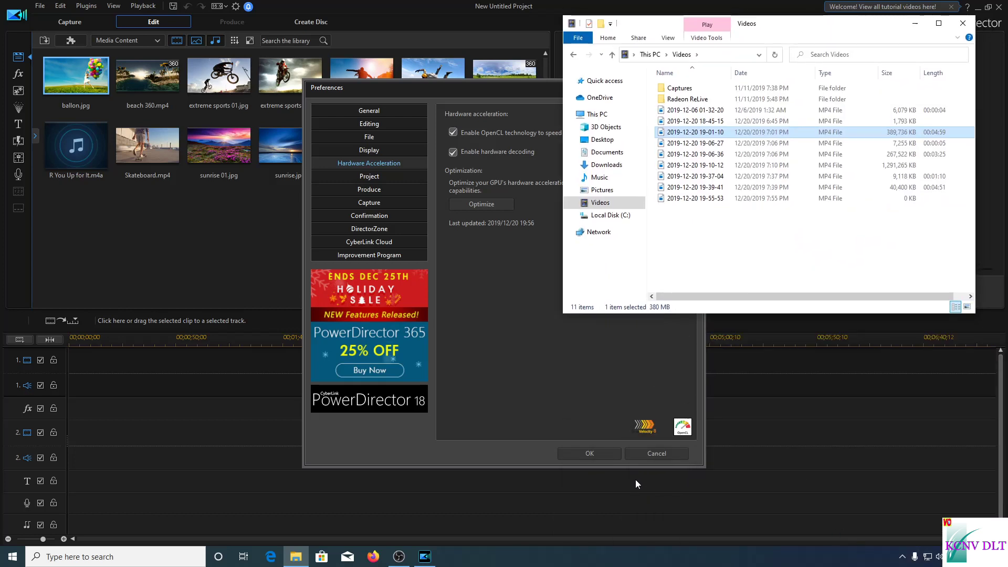
{"action": "left_click", "coordinate": [573, 452]}
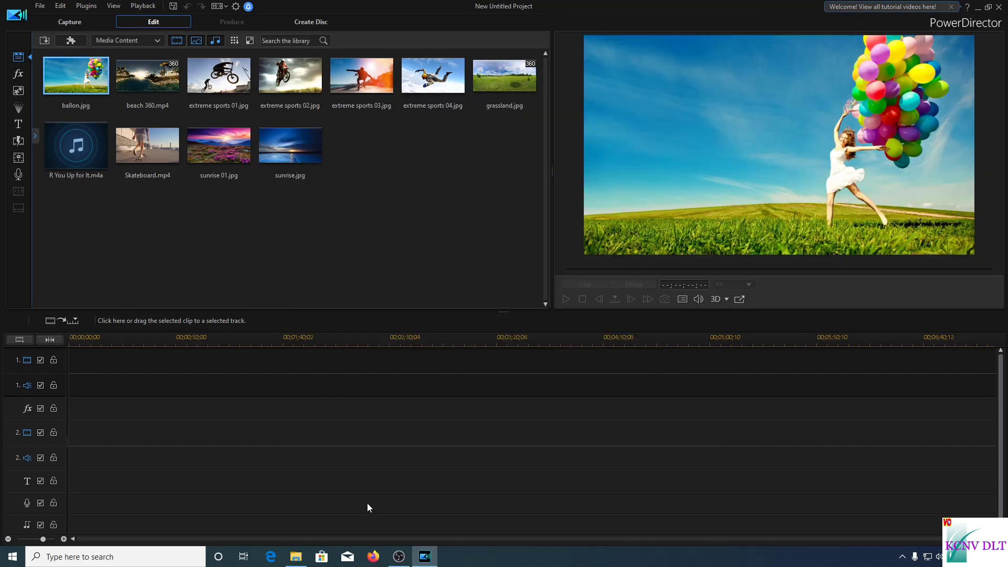
{"action": "left_click", "coordinate": [297, 557]}
{"action": "left_click_drag", "start_coordinate": [572, 174], "coordinate": [53, 385]}
{"action": "left_click", "coordinate": [478, 262]}
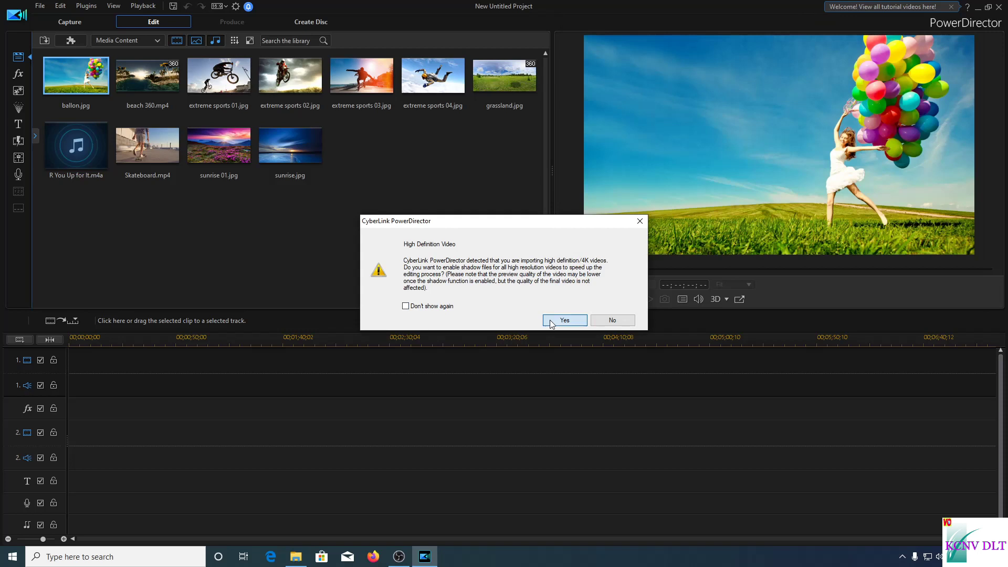
{"action": "left_click", "coordinate": [548, 320]}
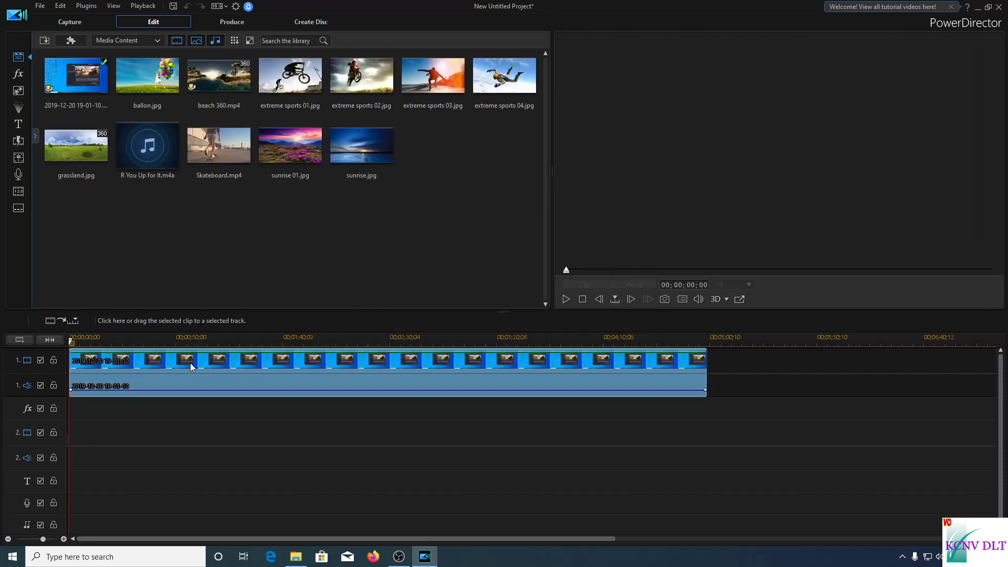
Preview the clip by seeking to several timeline positions and playing it in Clip and Movie modes
{"action": "left_click", "coordinate": [243, 371]}
{"action": "left_click", "coordinate": [286, 325]}
{"action": "left_click", "coordinate": [214, 342]}
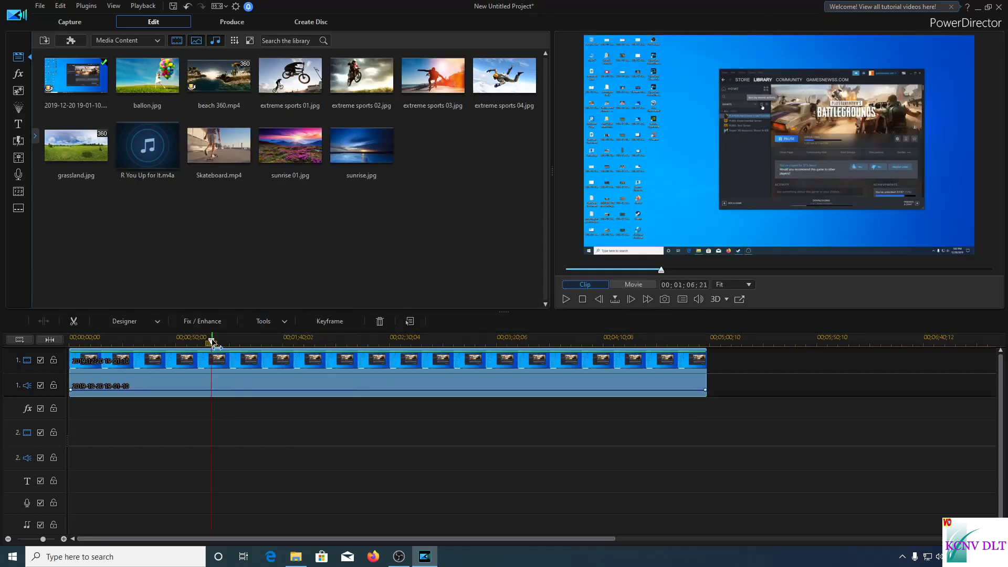
{"action": "left_click", "coordinate": [404, 341]}
{"action": "left_click", "coordinate": [372, 362]}
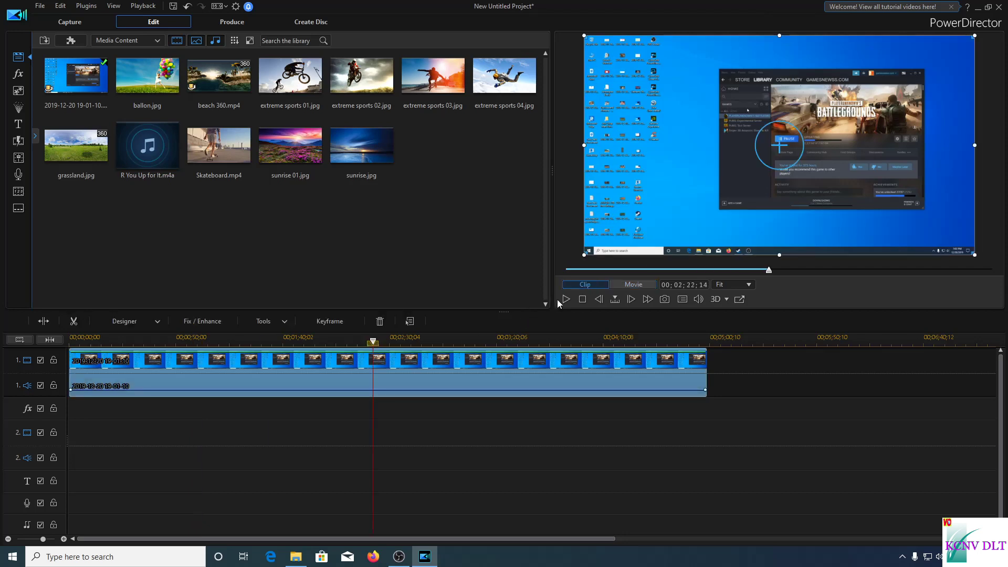
{"action": "left_click", "coordinate": [567, 300]}
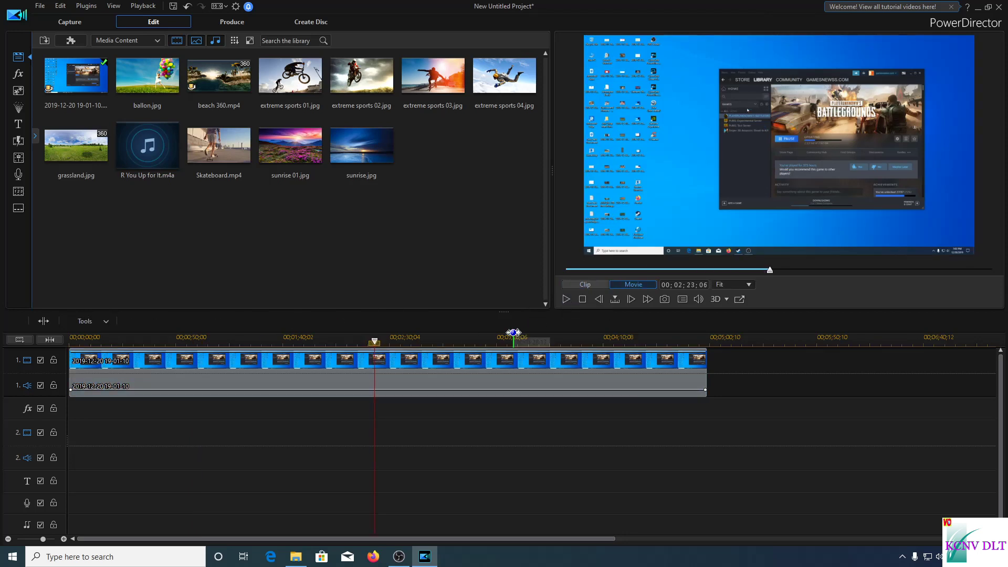
{"action": "left_click", "coordinate": [565, 300]}
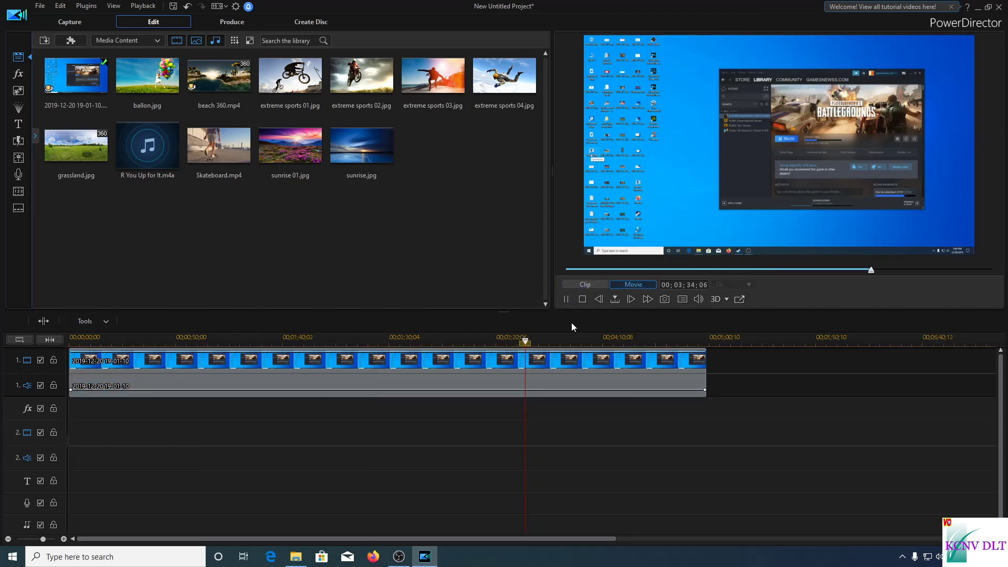
{"action": "left_click", "coordinate": [138, 337]}
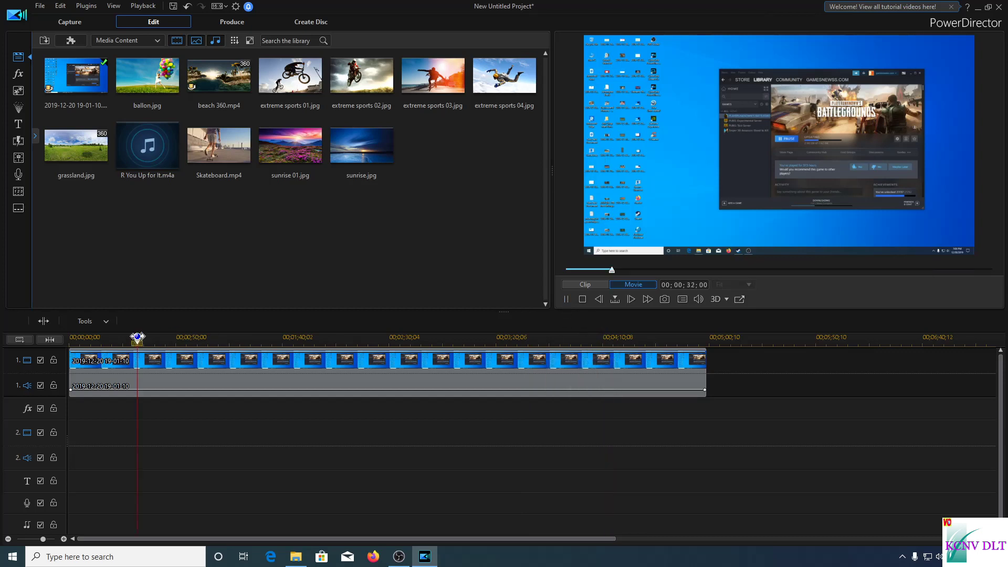
Split the clip at about 1:06 and move its second part to track 2, overlapping the first part from near the start
{"action": "left_click", "coordinate": [212, 375]}
{"action": "key", "text": "ctrl+t"}
{"action": "left_click_drag", "start_coordinate": [350, 392], "coordinate": [228, 445]}
{"action": "left_click_drag", "start_coordinate": [376, 417], "coordinate": [373, 417]}
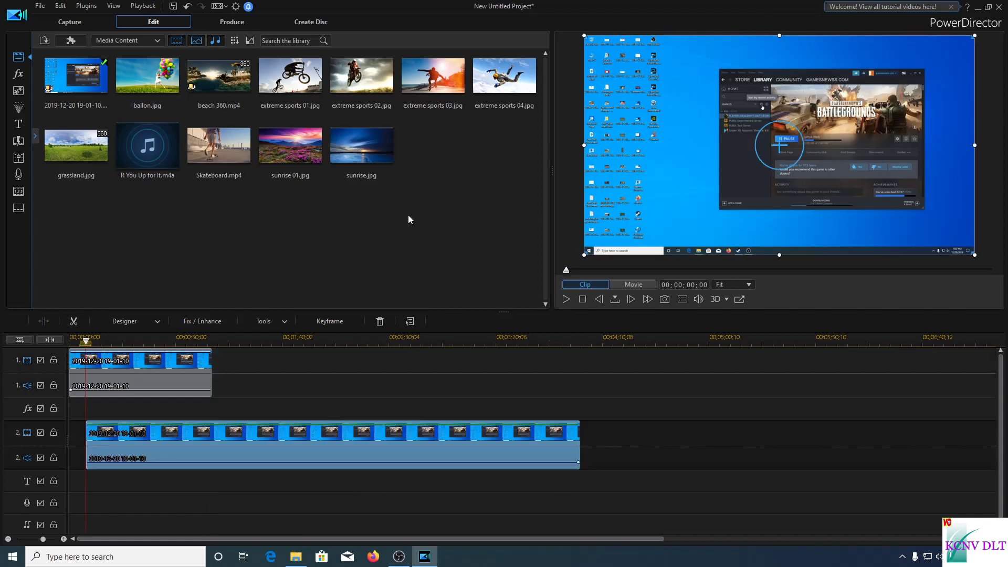
Set the production output to H.264 AVC with the MPEG-4 4K 3840 x 2160/30p (50 Mbps) profile
{"action": "left_click", "coordinate": [232, 21]}
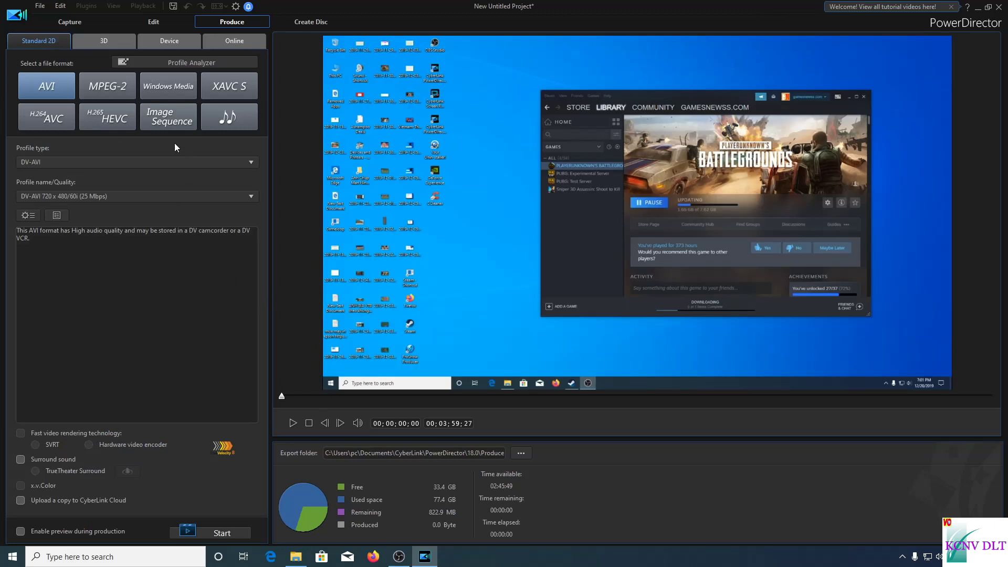
{"action": "left_click", "coordinate": [46, 117]}
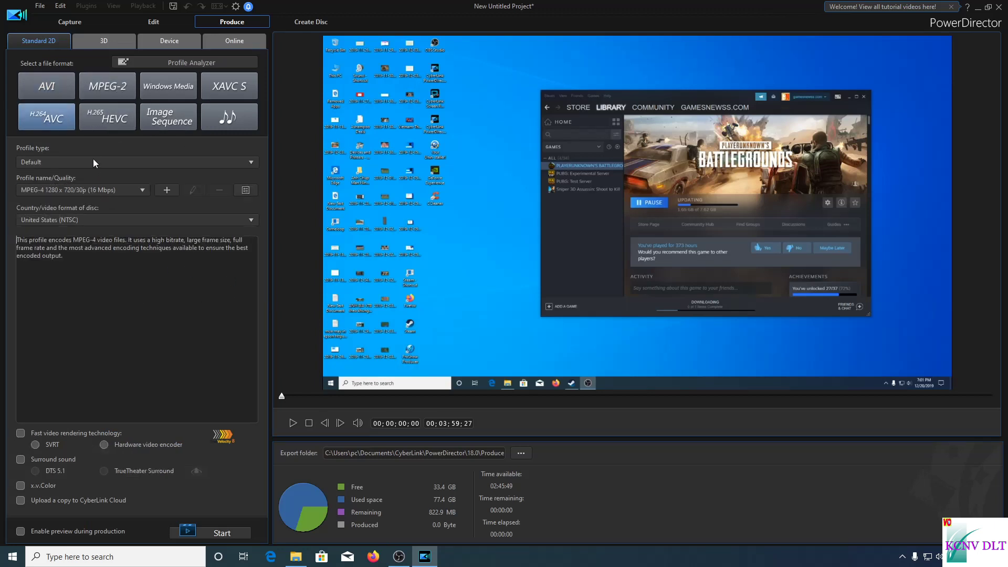
{"action": "left_click", "coordinate": [87, 190]}
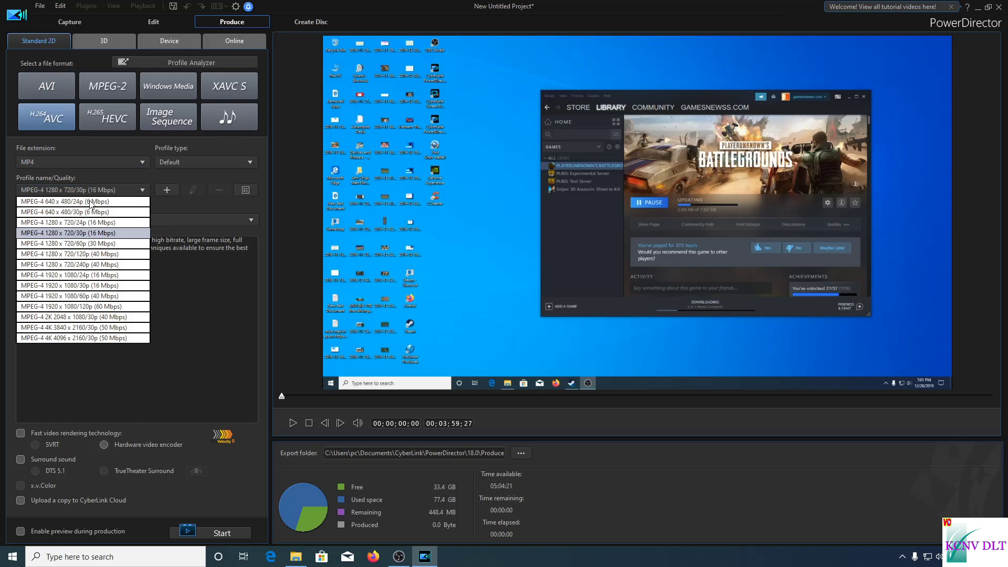
{"action": "left_click", "coordinate": [98, 328]}
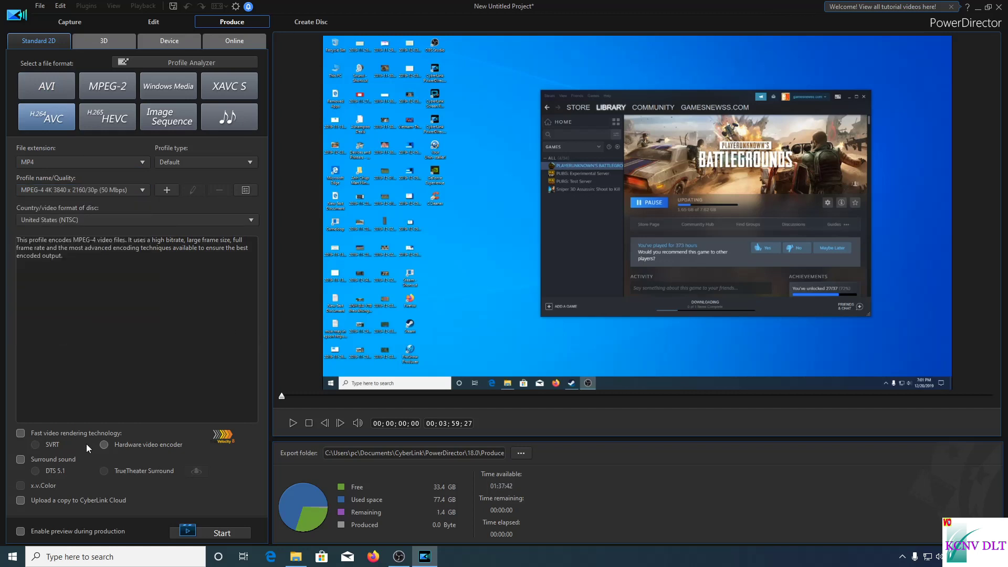
Enable fast rendering with the hardware video encoder and set the quality profile to MPEG-4 4K 4096 x 2160/30p (50 Mbps)
{"action": "left_click", "coordinate": [78, 190]}
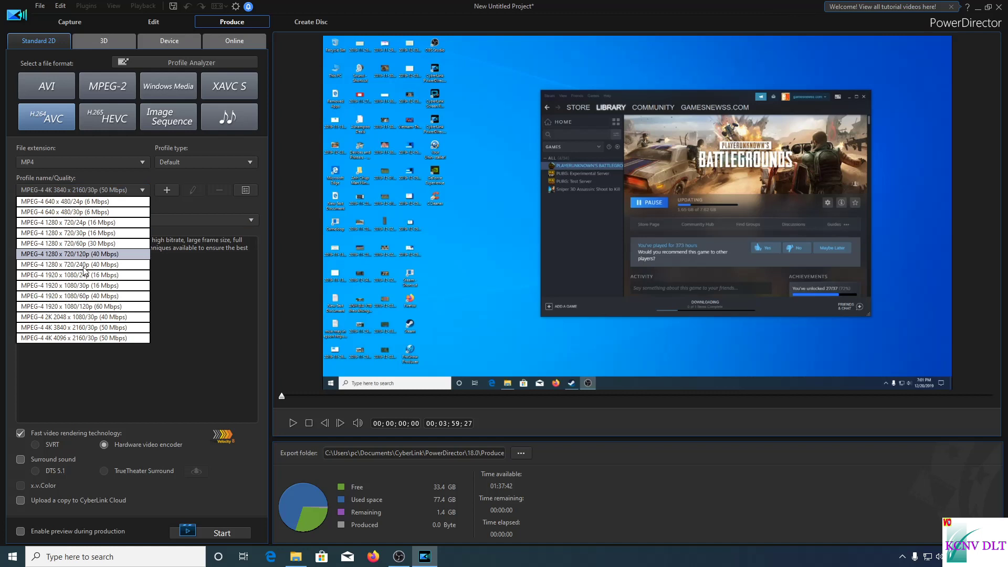
{"action": "left_click", "coordinate": [86, 338]}
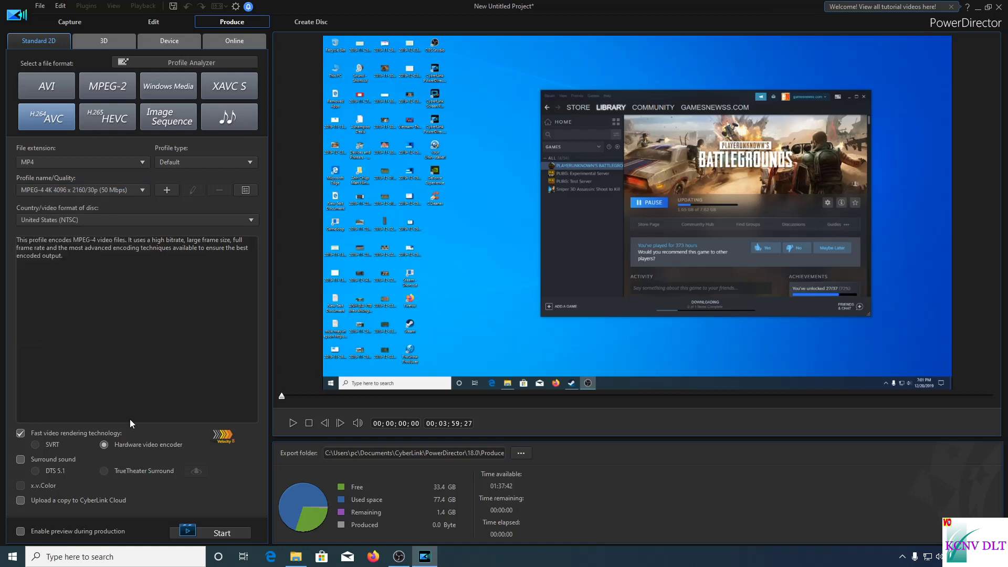
{"action": "left_click", "coordinate": [106, 191]}
{"action": "left_click", "coordinate": [190, 378]}
Create a custom H.264 quality profile with a 4096 x 2304 resolution and a frame rate of 60
{"action": "left_click", "coordinate": [167, 190]}
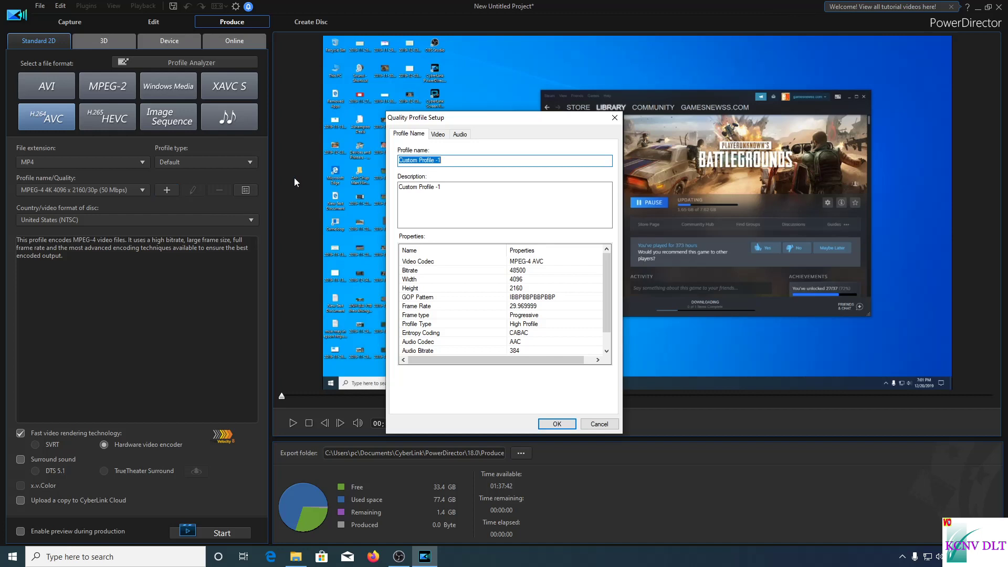
{"action": "left_click", "coordinate": [437, 135]}
{"action": "left_click", "coordinate": [441, 191]}
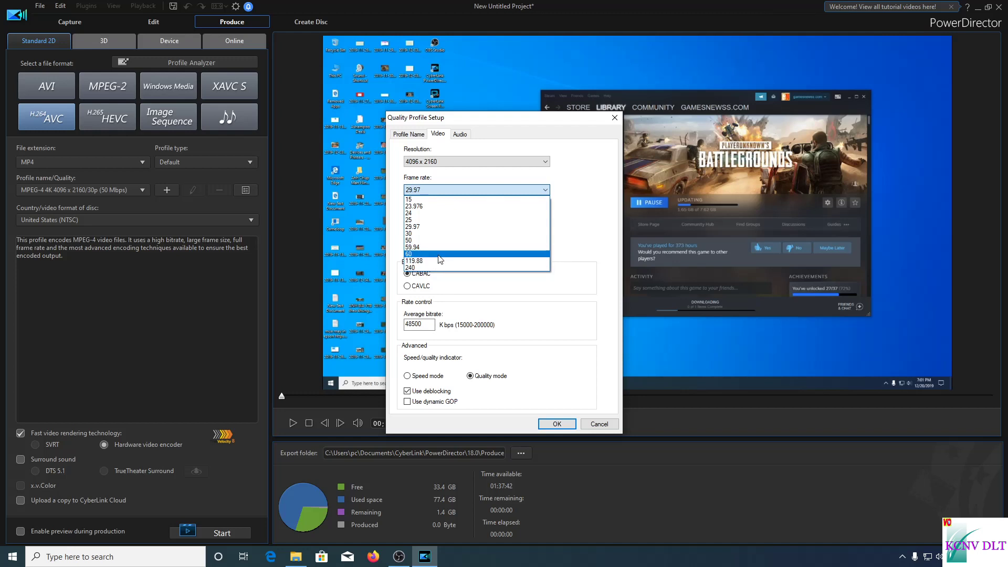
{"action": "left_click", "coordinate": [425, 254]}
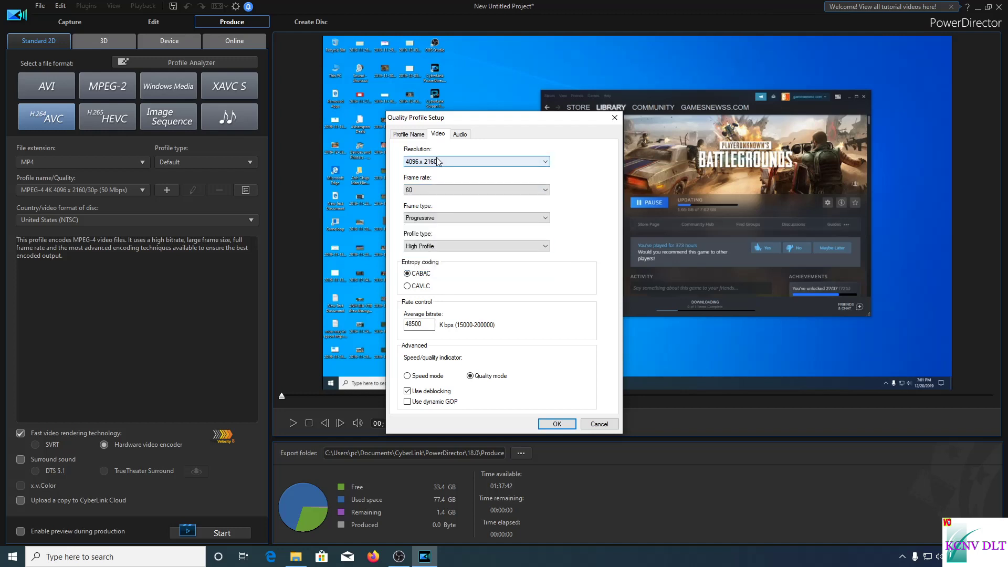
{"action": "left_click", "coordinate": [436, 161]}
{"action": "left_click", "coordinate": [429, 253]}
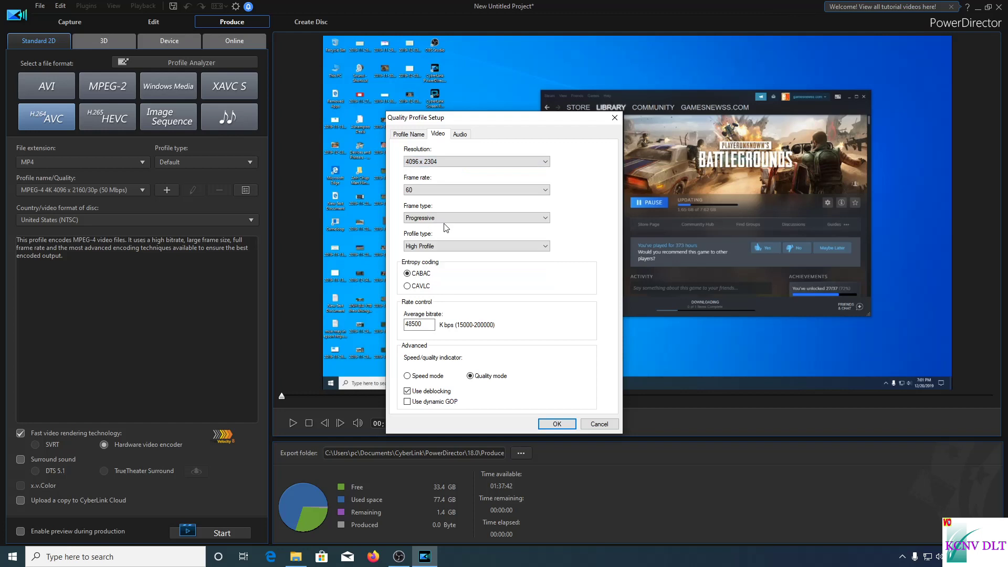
{"action": "left_click", "coordinate": [554, 424]}
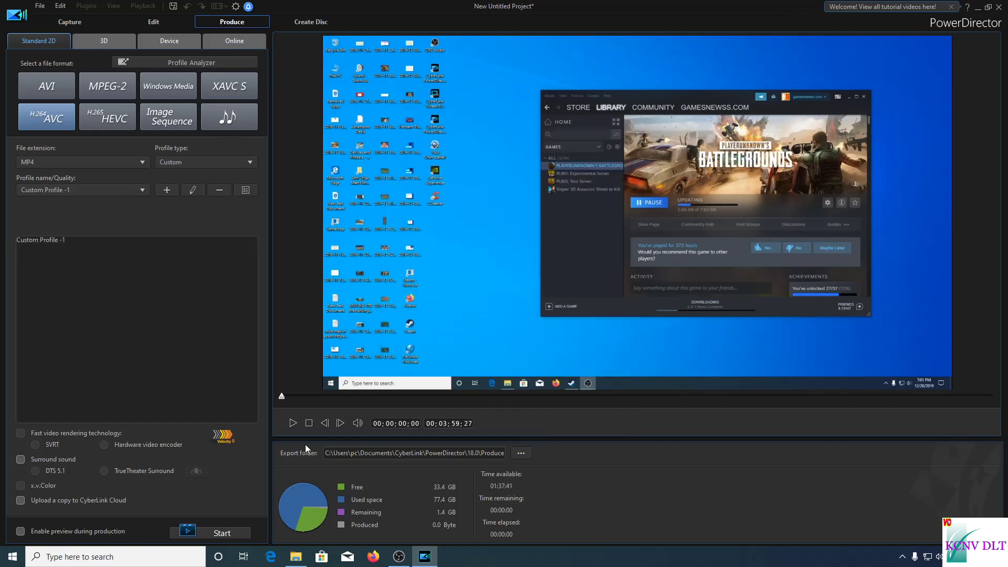
Edit the custom profile to use a 4096 x 3072 resolution and a frame rate of 30
{"action": "left_click", "coordinate": [192, 190]}
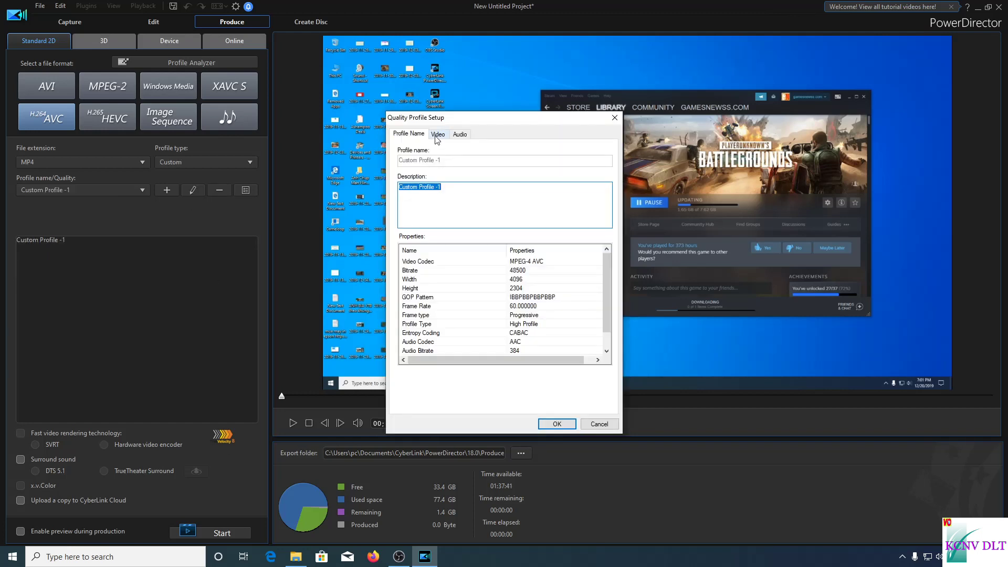
{"action": "left_click", "coordinate": [436, 134]}
{"action": "left_click", "coordinate": [435, 162]}
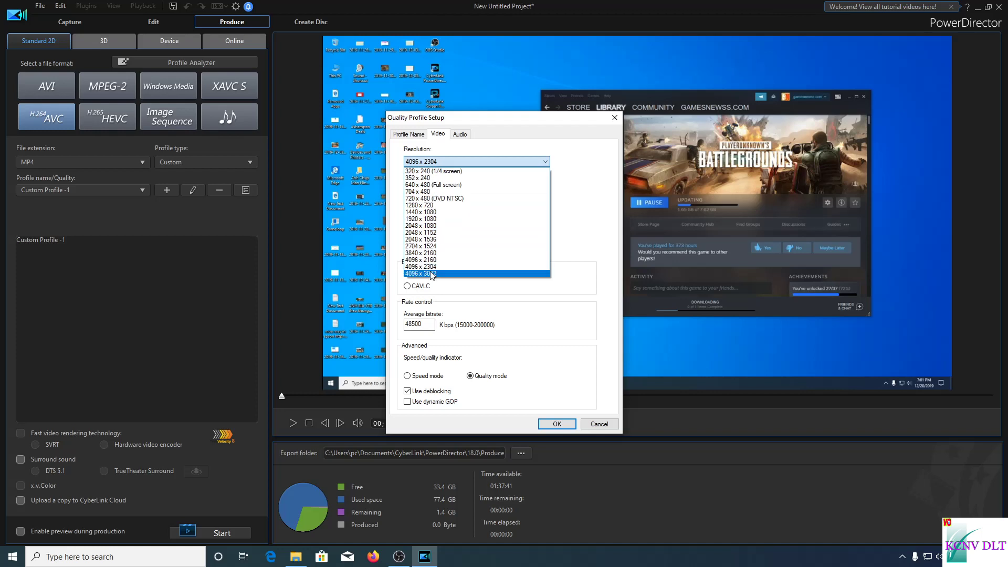
{"action": "left_click", "coordinate": [439, 269]}
{"action": "left_click", "coordinate": [425, 193]}
{"action": "left_click", "coordinate": [435, 247]}
{"action": "left_click", "coordinate": [554, 425]}
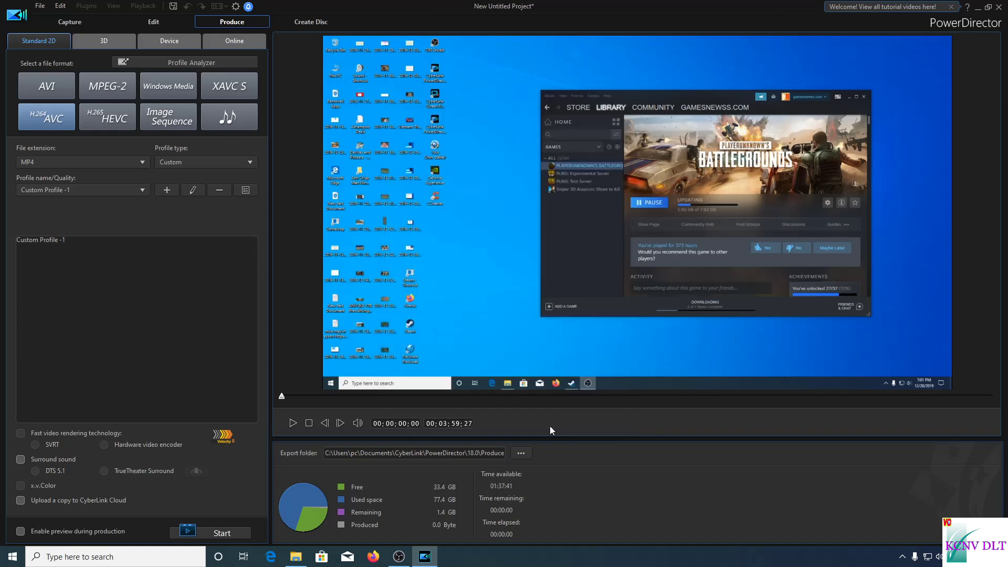
Edit the custom profile to a 4096 x 2160 resolution with a frame rate of 60, and start production
{"action": "left_click", "coordinate": [190, 193]}
{"action": "left_click", "coordinate": [437, 134]}
{"action": "left_click", "coordinate": [428, 190]}
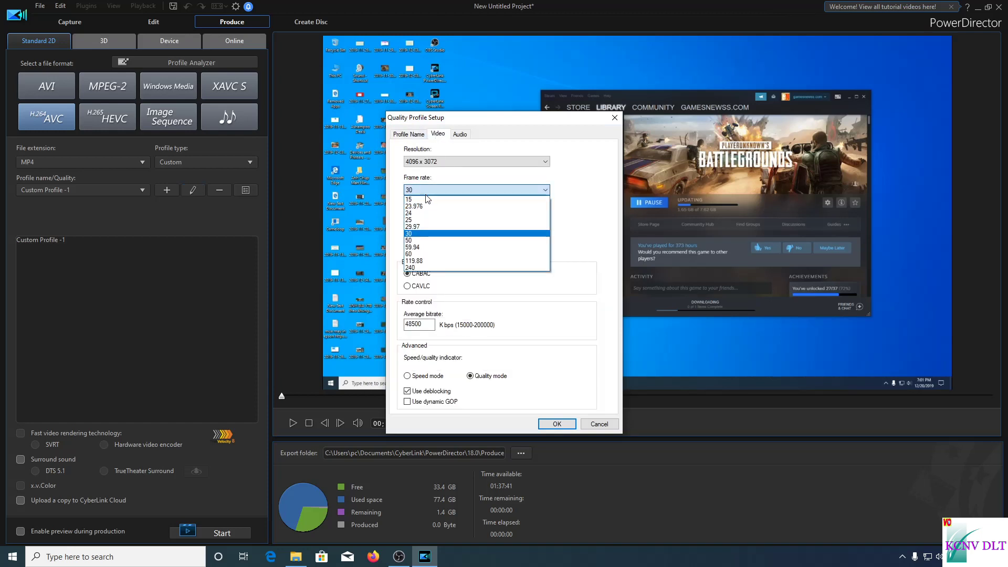
{"action": "left_click", "coordinate": [423, 254]}
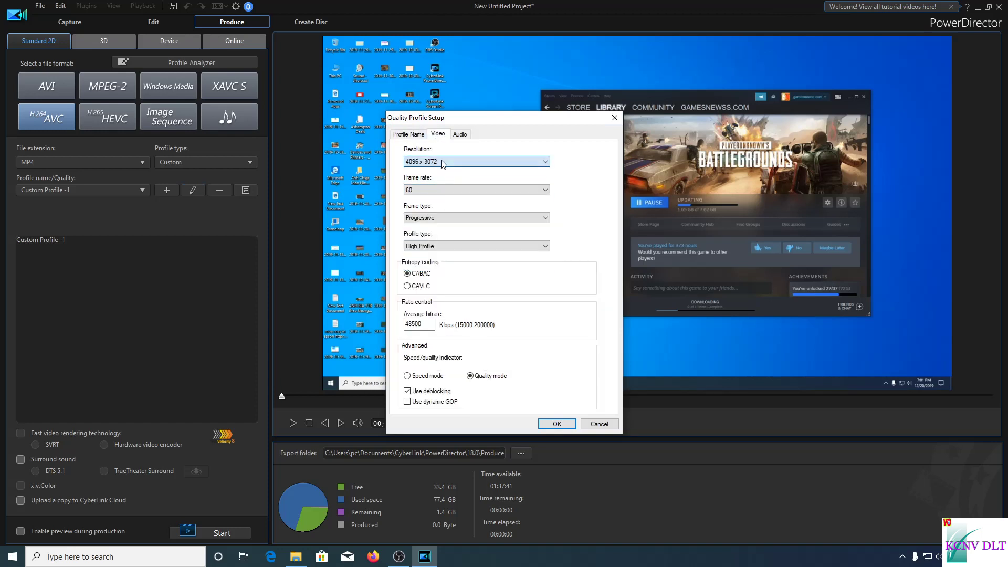
{"action": "left_click", "coordinate": [444, 162]}
{"action": "left_click", "coordinate": [434, 260]}
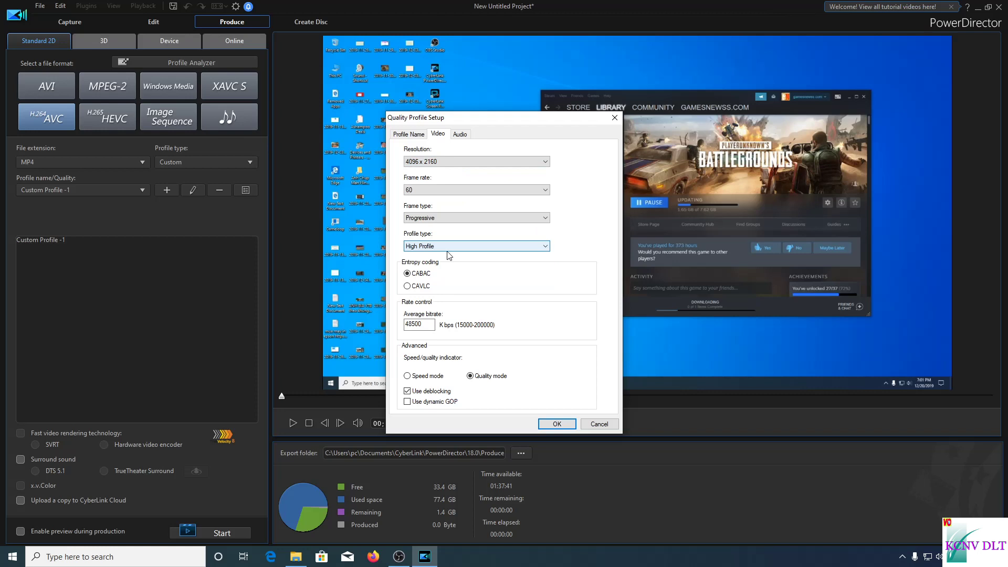
{"action": "left_click", "coordinate": [555, 423]}
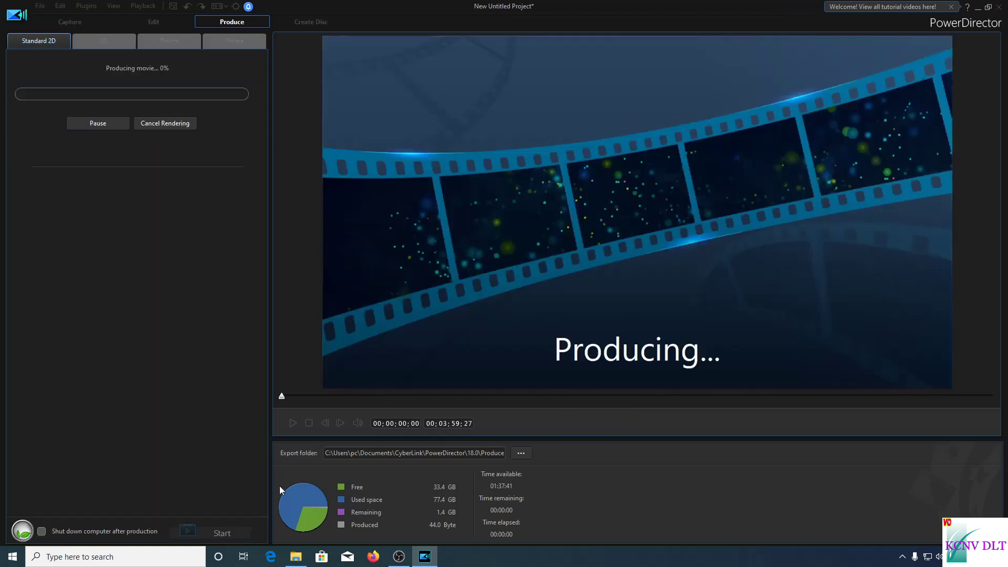
Open Task Manager, enlarge it, and examine the process load and the GPU performance graphs during production
{"action": "right_click", "coordinate": [502, 557]}
{"action": "left_click", "coordinate": [534, 513]}
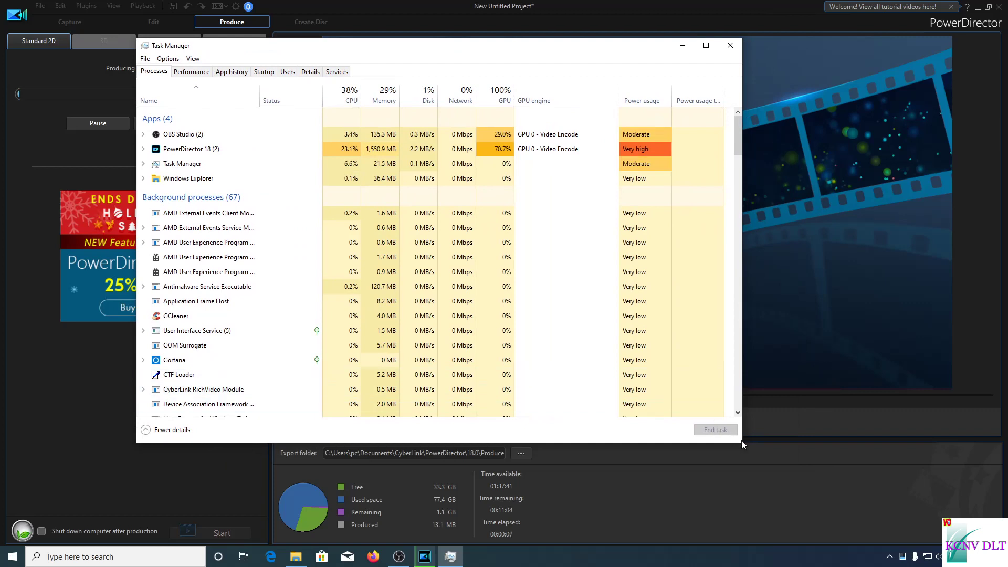
{"action": "left_click_drag", "start_coordinate": [742, 445], "coordinate": [866, 483]}
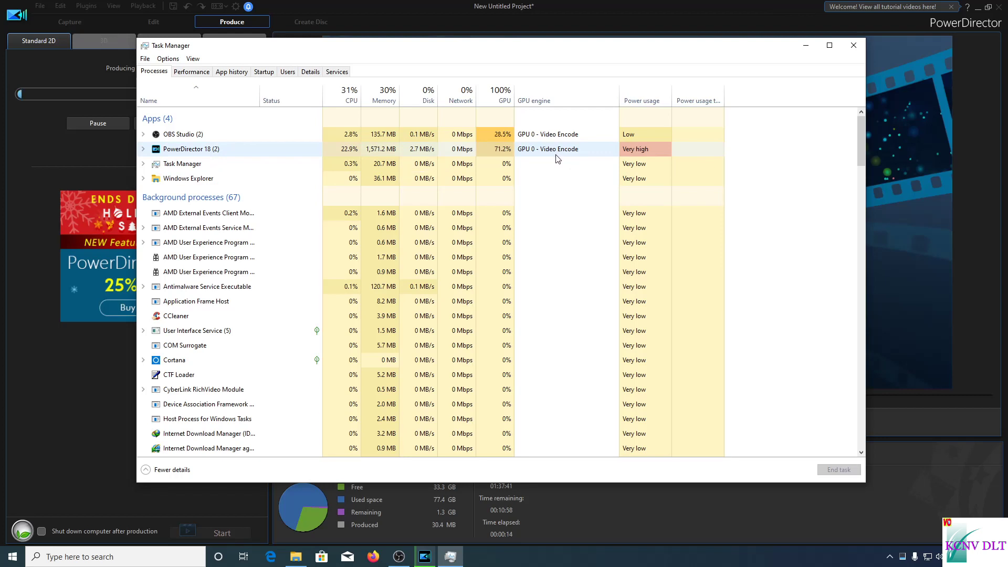
{"action": "mouse_move", "coordinate": [413, 51]}
{"action": "left_mouse_down"}
{"action": "mouse_move", "coordinate": [775, 147]}
{"action": "mouse_move", "coordinate": [914, 163]}
{"action": "mouse_move", "coordinate": [738, 88]}
{"action": "mouse_move", "coordinate": [411, 4]}
{"action": "mouse_move", "coordinate": [483, 154]}
{"action": "mouse_move", "coordinate": [445, 97]}
{"action": "mouse_move", "coordinate": [447, 73]}
{"action": "left_mouse_up"}
{"action": "left_click", "coordinate": [238, 96]}
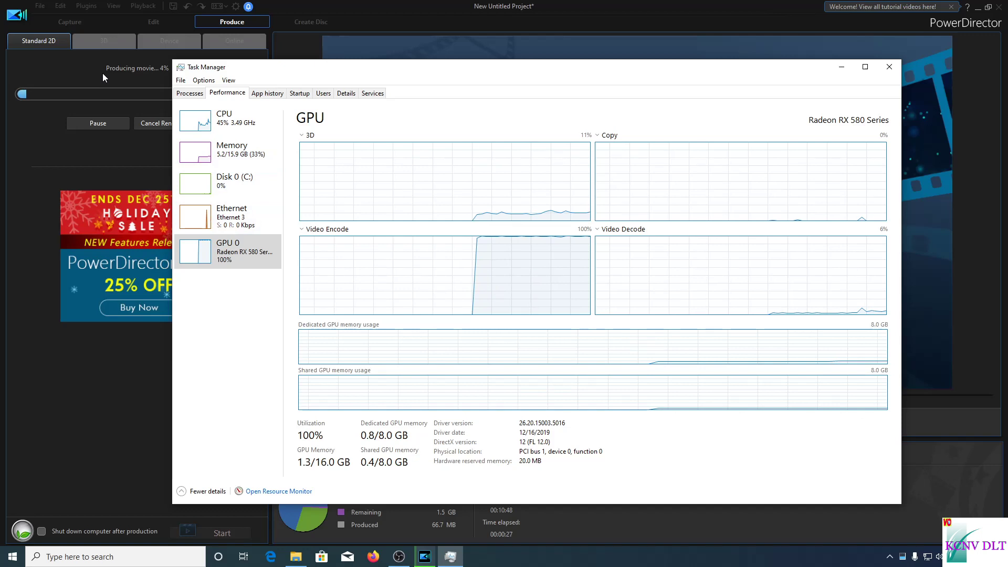
Cancel the running production and return Task Manager to its process list
{"action": "left_click", "coordinate": [152, 123]}
{"action": "left_click", "coordinate": [511, 299]}
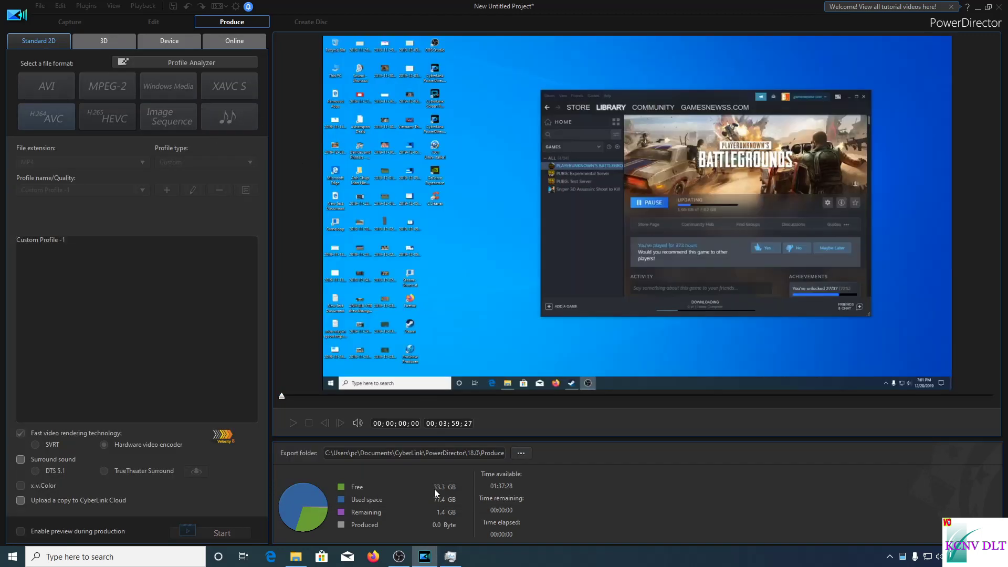
{"action": "key", "text": "alt+Tab"}
{"action": "left_click", "coordinate": [197, 93]}
{"action": "left_click", "coordinate": [99, 221]}
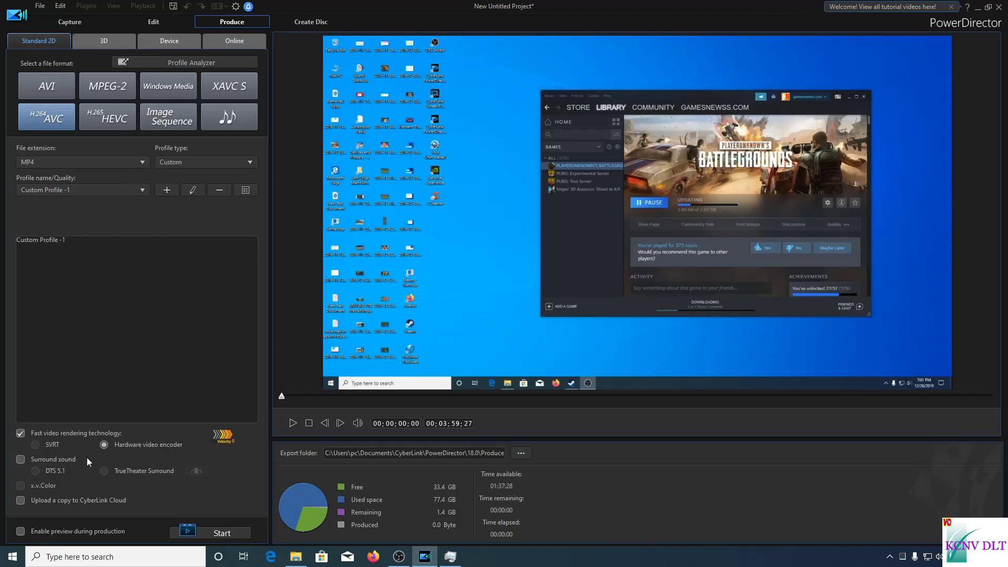
Set the custom profile's frame rate to 30 and start producing the movie
{"action": "left_click", "coordinate": [193, 190]}
{"action": "left_click", "coordinate": [438, 134]}
{"action": "left_click", "coordinate": [427, 189]}
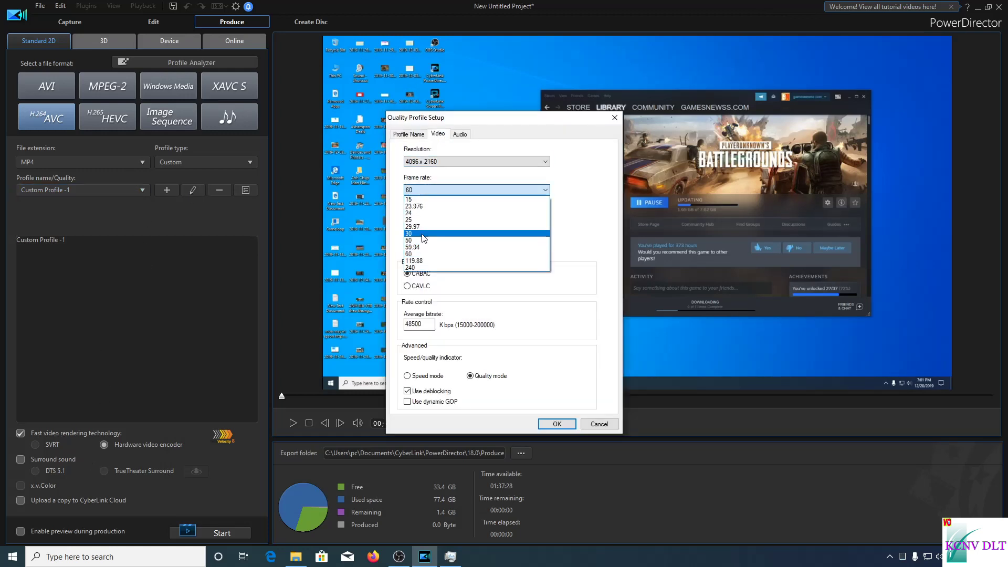
{"action": "left_click", "coordinate": [435, 244]}
{"action": "left_click", "coordinate": [556, 424]}
{"action": "left_click", "coordinate": [222, 533]}
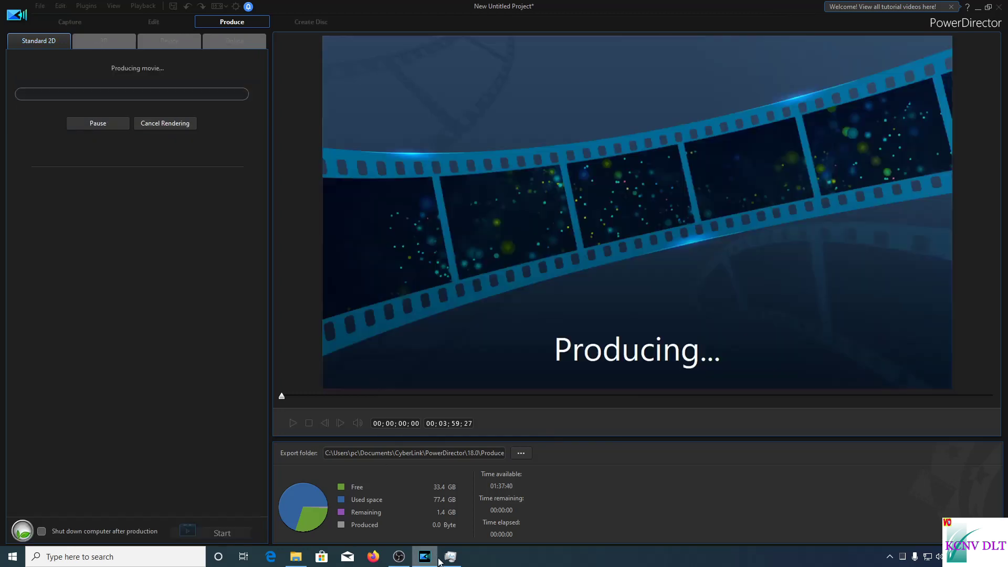
Check the GPU load of the production processes in Task Manager, and cancel the rendering
{"action": "left_click", "coordinate": [450, 556]}
{"action": "left_click_drag", "start_coordinate": [501, 68], "coordinate": [560, 41]}
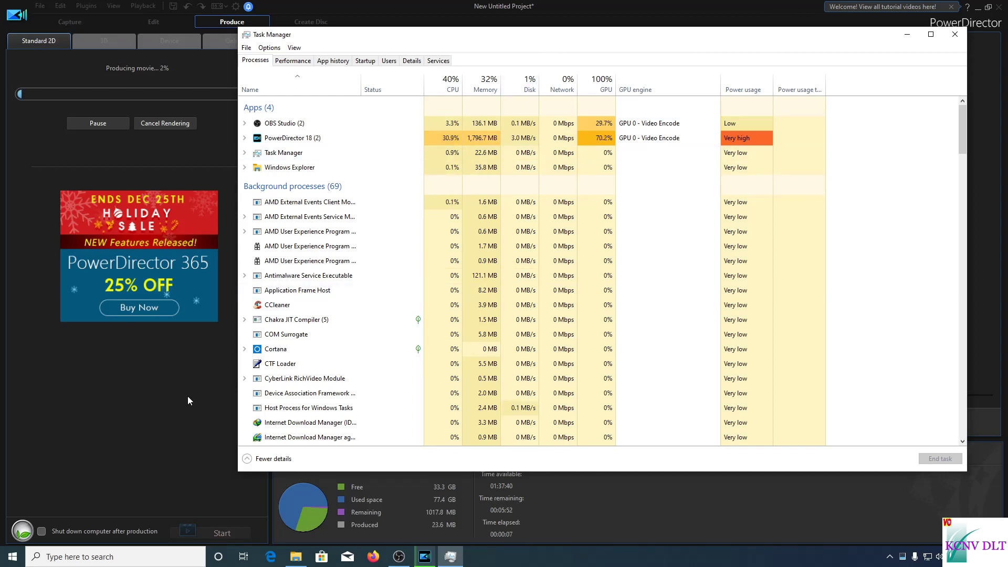
{"action": "left_click", "coordinate": [205, 446]}
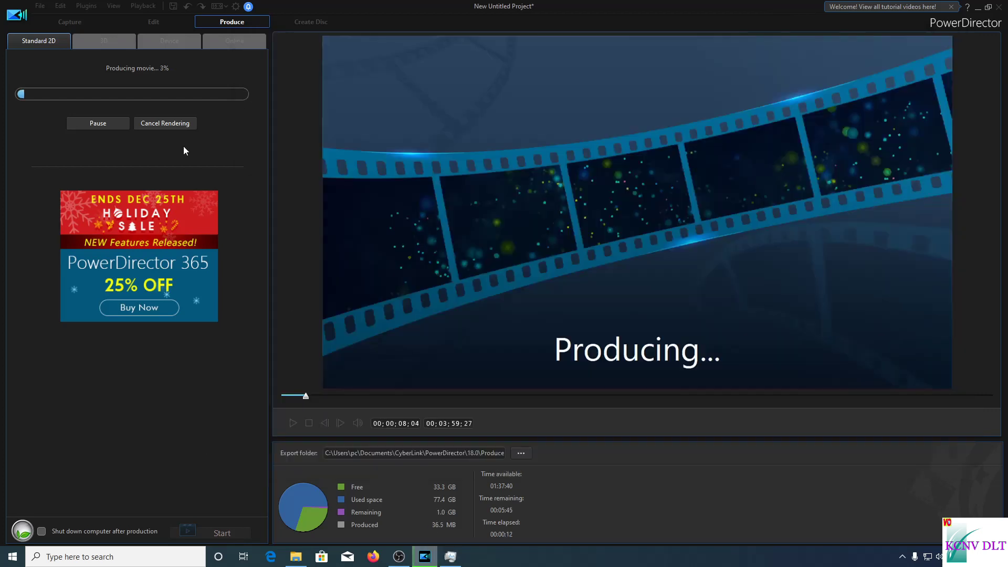
{"action": "left_click", "coordinate": [176, 124]}
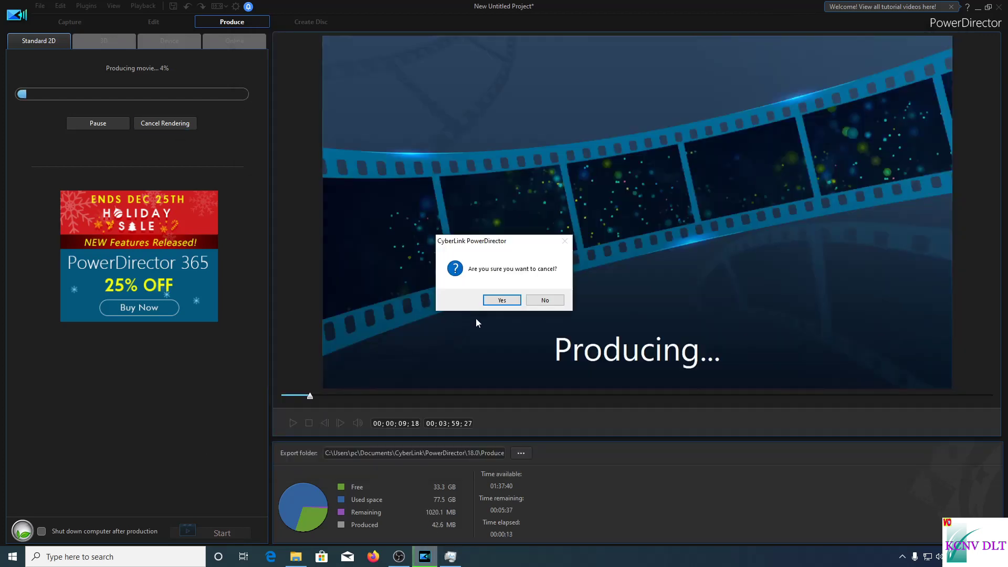
{"action": "left_click", "coordinate": [484, 298]}
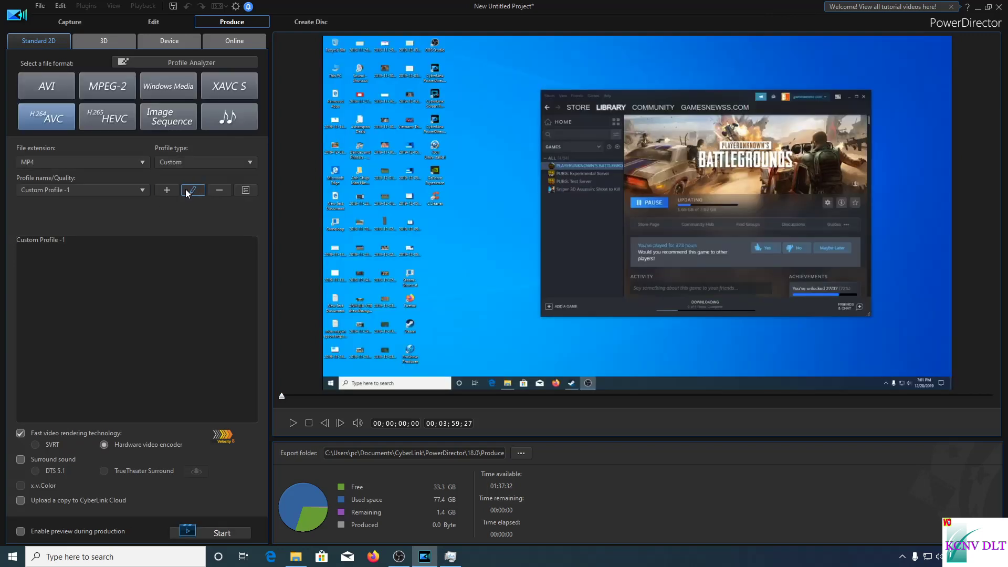
Switch to the Default profile type with MPEG-4 1920 x 1080/24p (16 Mbps) quality and start production
{"action": "left_click", "coordinate": [184, 163]}
{"action": "left_click", "coordinate": [178, 173]}
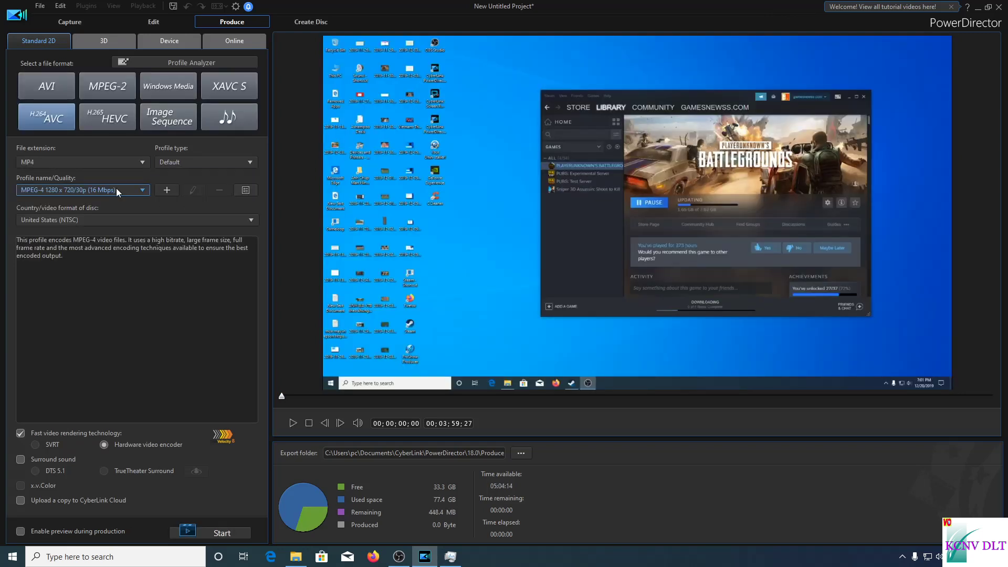
{"action": "left_click", "coordinate": [131, 189]}
{"action": "left_click", "coordinate": [97, 277]}
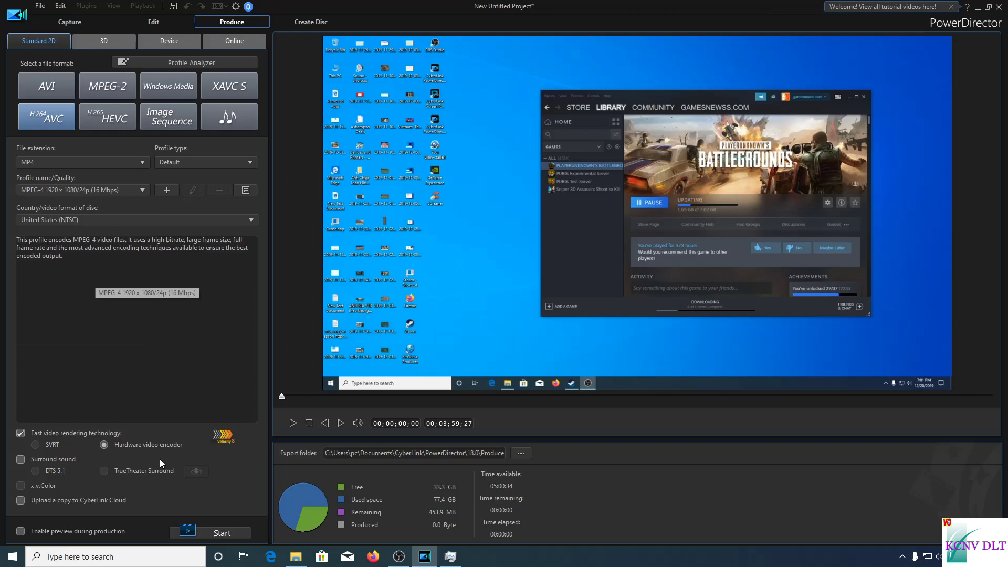
{"action": "left_click", "coordinate": [199, 529]}
Monitor CPU and GPU load in Task Manager during the 1080p production, and cancel the rendering
{"action": "left_click", "coordinate": [449, 556]}
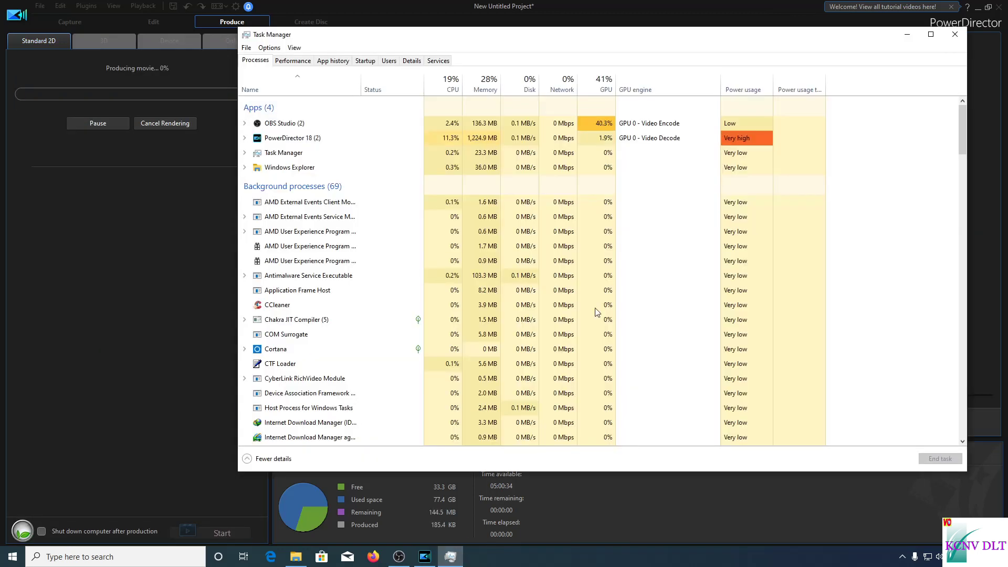
{"action": "left_click_drag", "start_coordinate": [472, 28], "coordinate": [504, 46]}
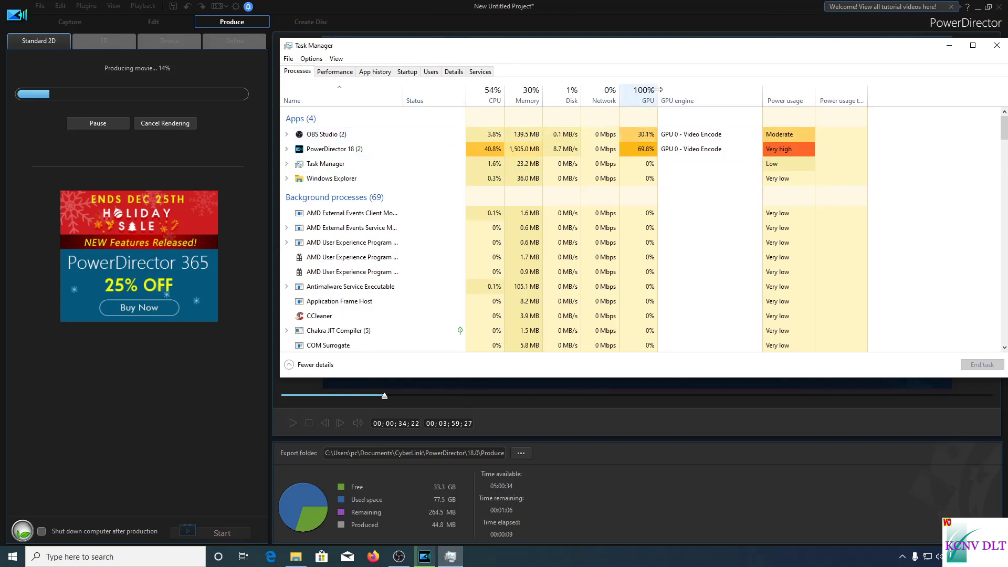
{"action": "mouse_move", "coordinate": [675, 53]}
{"action": "left_mouse_down"}
{"action": "mouse_move", "coordinate": [638, 41]}
{"action": "mouse_move", "coordinate": [656, 52]}
{"action": "left_mouse_up"}
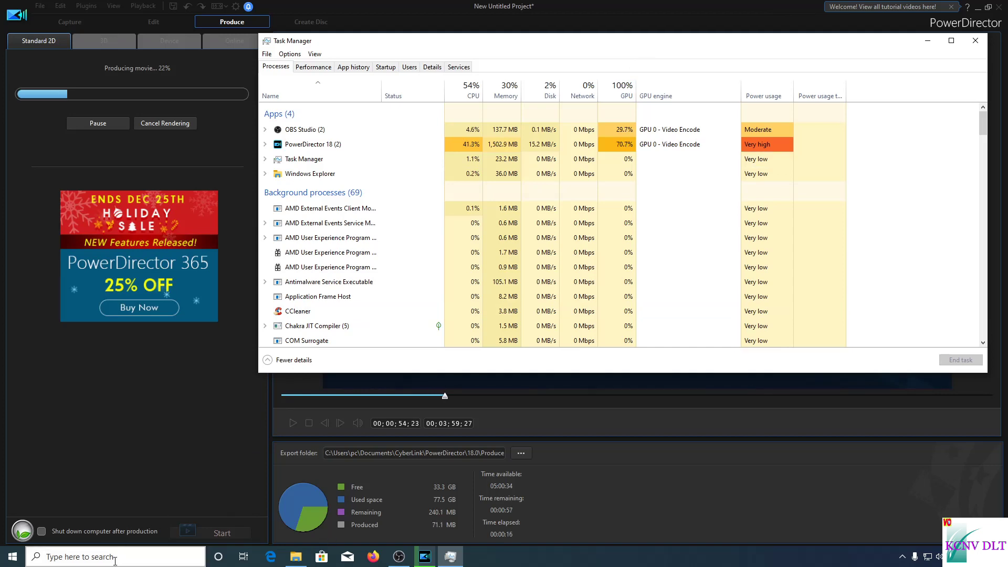
{"action": "left_click", "coordinate": [314, 67]}
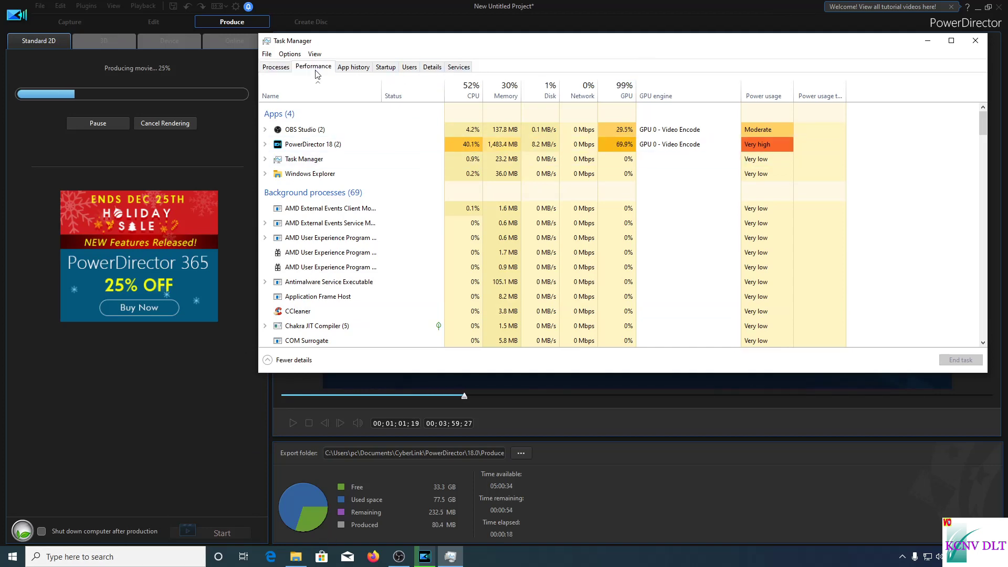
{"action": "left_click", "coordinate": [282, 67]}
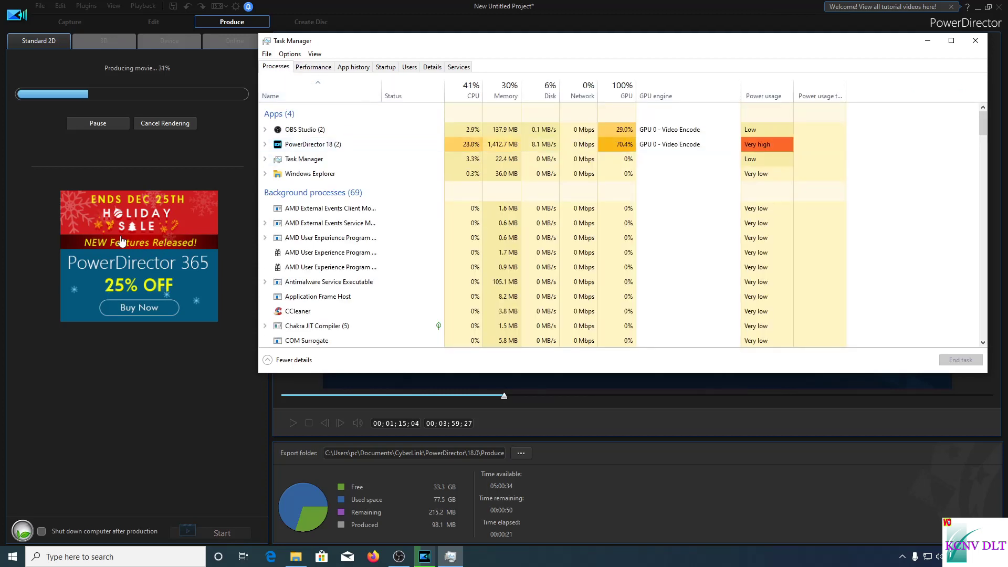
{"action": "left_click", "coordinate": [166, 123]}
{"action": "left_click", "coordinate": [503, 299]}
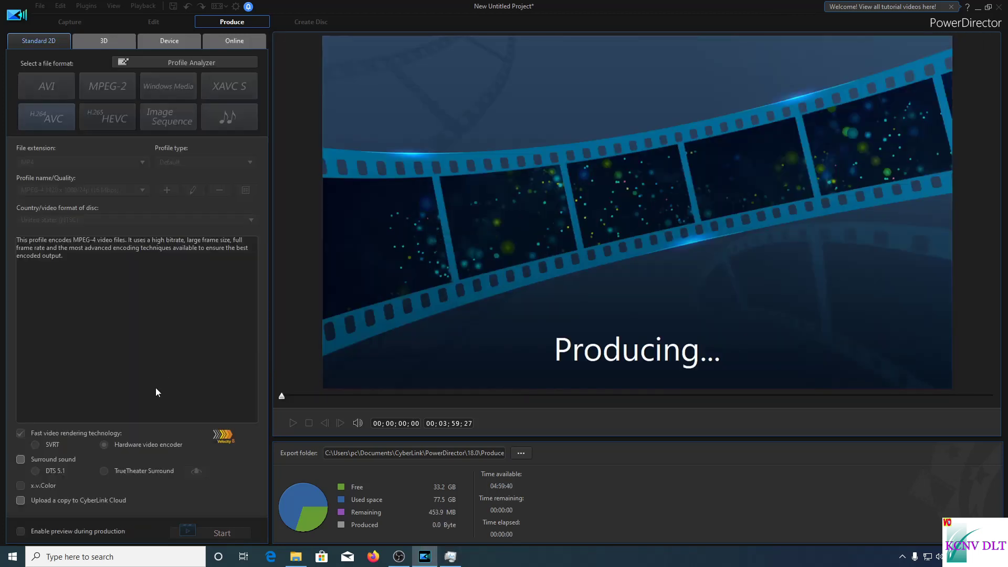
Restart the production with fast video rendering turned off and compare the CPU and GPU load in Task Manager
{"action": "left_click", "coordinate": [222, 533]}
{"action": "left_click", "coordinate": [450, 557]}
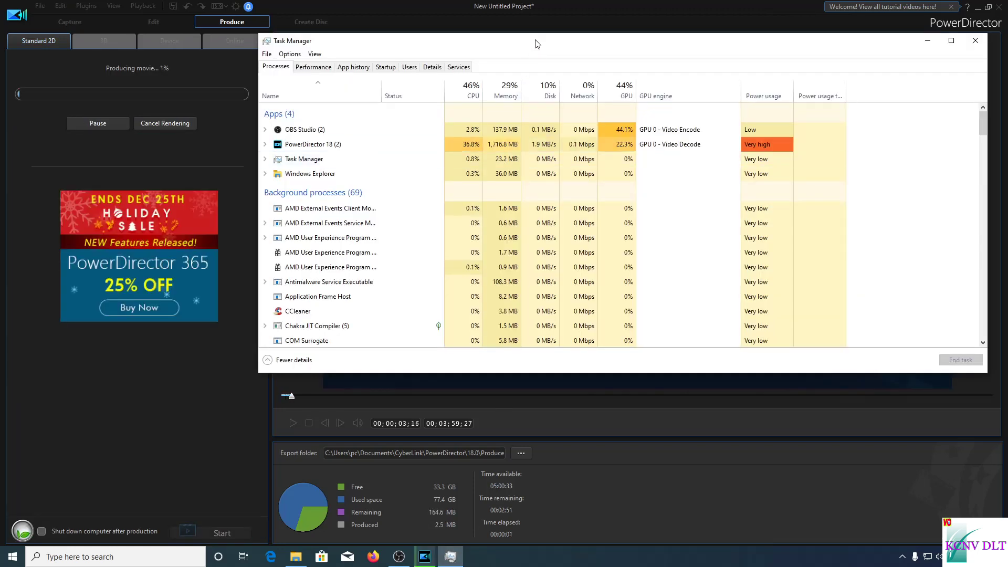
{"action": "left_click_drag", "start_coordinate": [536, 42], "coordinate": [557, 39]}
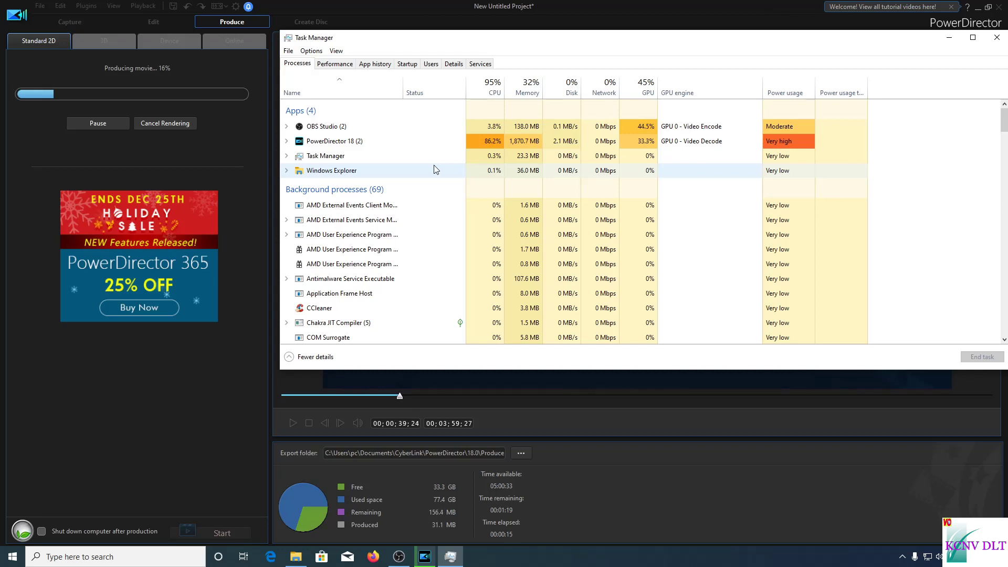
Cancel the rendering and close PowerDirector without saving the project changes
{"action": "left_click", "coordinate": [163, 133]}
{"action": "left_click", "coordinate": [161, 125]}
{"action": "left_click", "coordinate": [496, 302]}
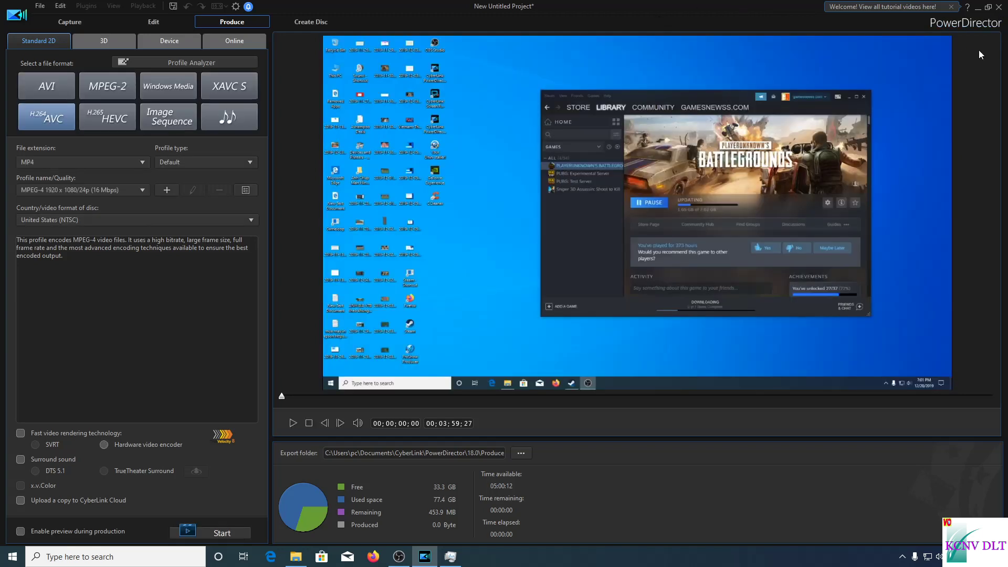
{"action": "left_click", "coordinate": [998, 7]}
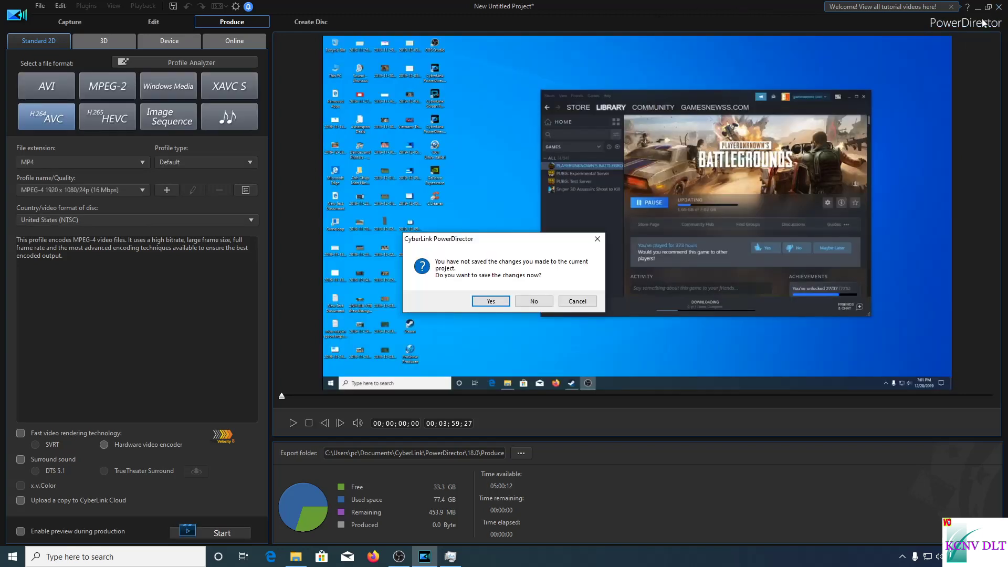
{"action": "left_click", "coordinate": [527, 302]}
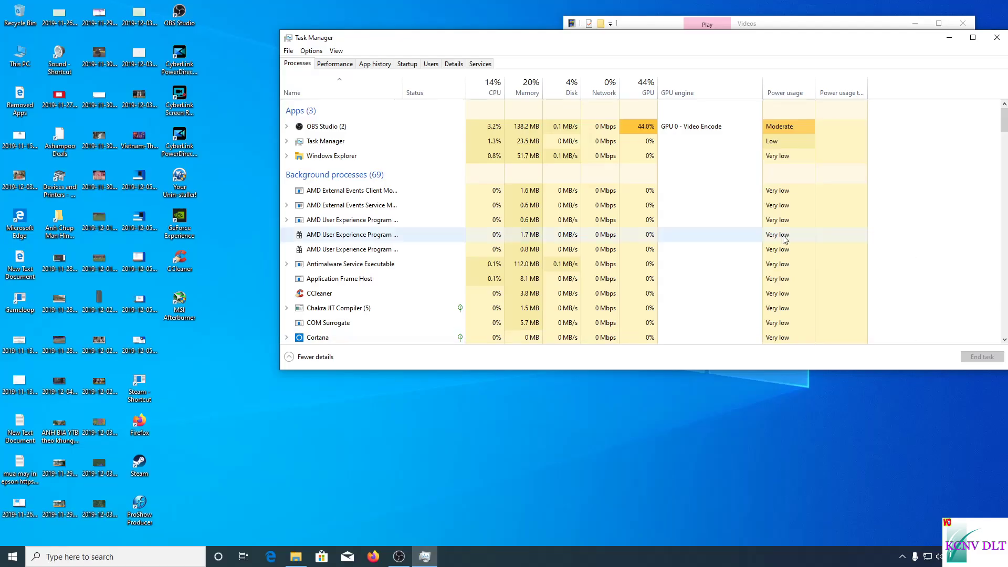
Move the Task Manager window down to uncover the Videos folder window
{"action": "left_click_drag", "start_coordinate": [624, 42], "coordinate": [375, 63]}
{"action": "right_click", "coordinate": [375, 63]}
{"action": "left_click", "coordinate": [391, 104]}
{"action": "left_click_drag", "start_coordinate": [403, 121], "coordinate": [429, 114]}
{"action": "right_click", "coordinate": [351, 46]}
{"action": "left_click", "coordinate": [391, 95]}
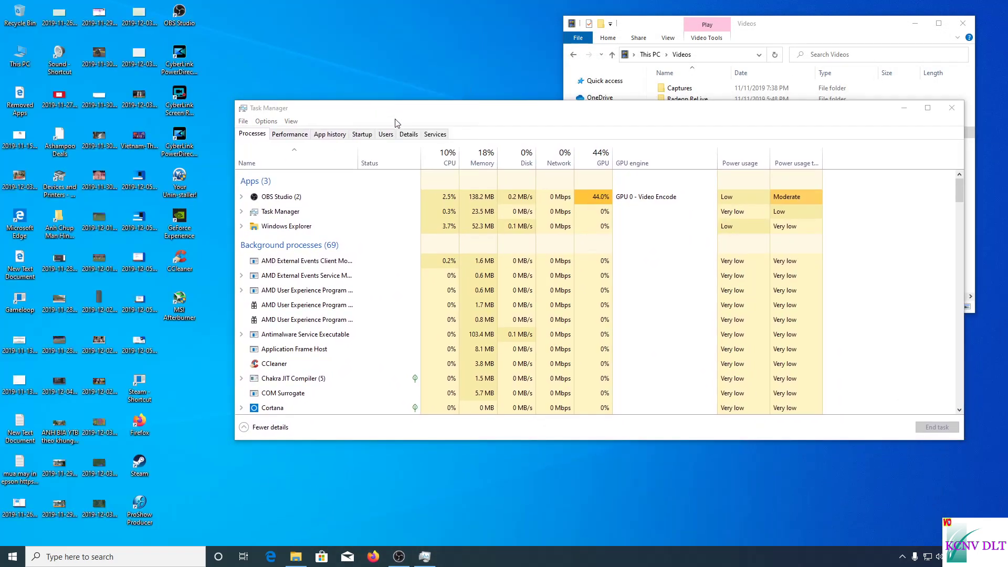
Open the Steam library and launch PLAYERUNKNOWN'S BATTLEGROUNDS
{"action": "left_click", "coordinate": [902, 556]}
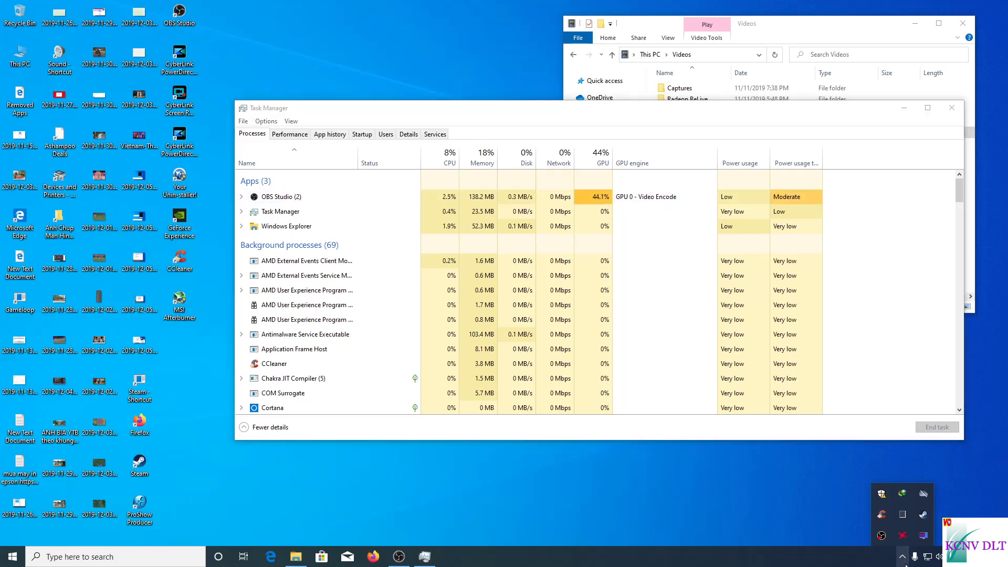
{"action": "left_click", "coordinate": [923, 515]}
{"action": "left_click", "coordinate": [374, 82]}
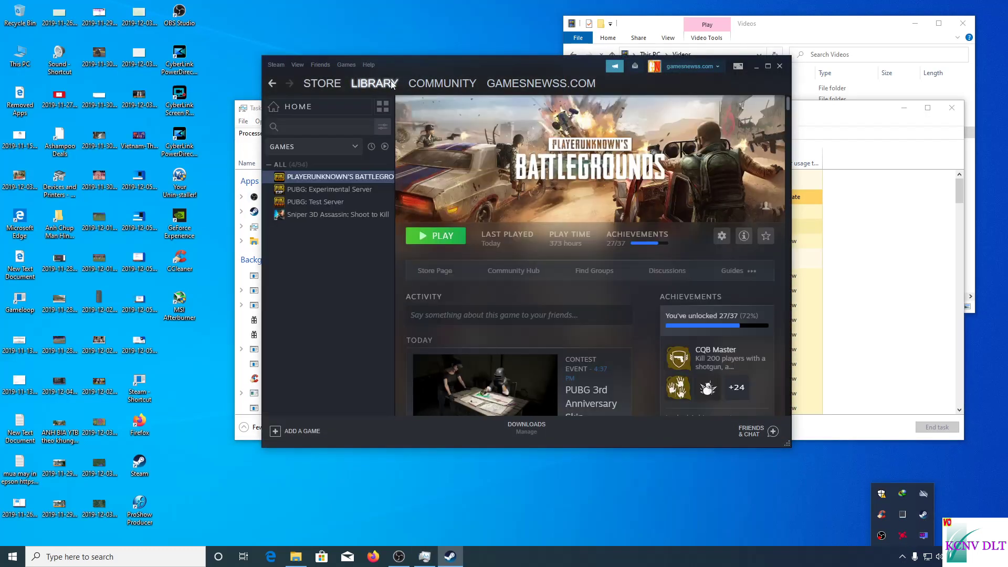
{"action": "left_click_drag", "start_coordinate": [440, 65], "coordinate": [374, 72]}
{"action": "left_click", "coordinate": [270, 185]}
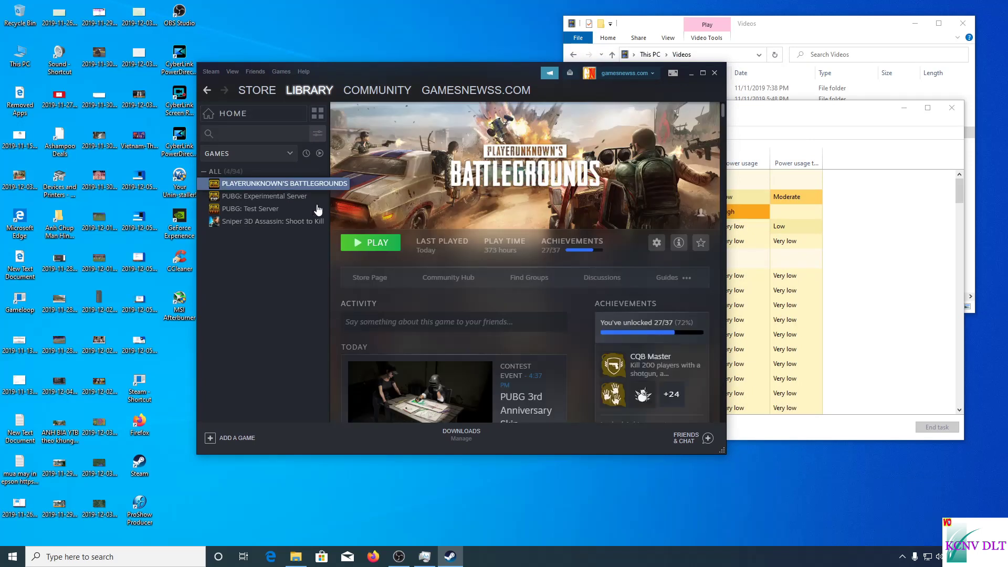
{"action": "left_click", "coordinate": [360, 241]}
Rearrange the Steam and Task Manager windows across the lower part of the desktop
{"action": "left_click", "coordinate": [904, 558]}
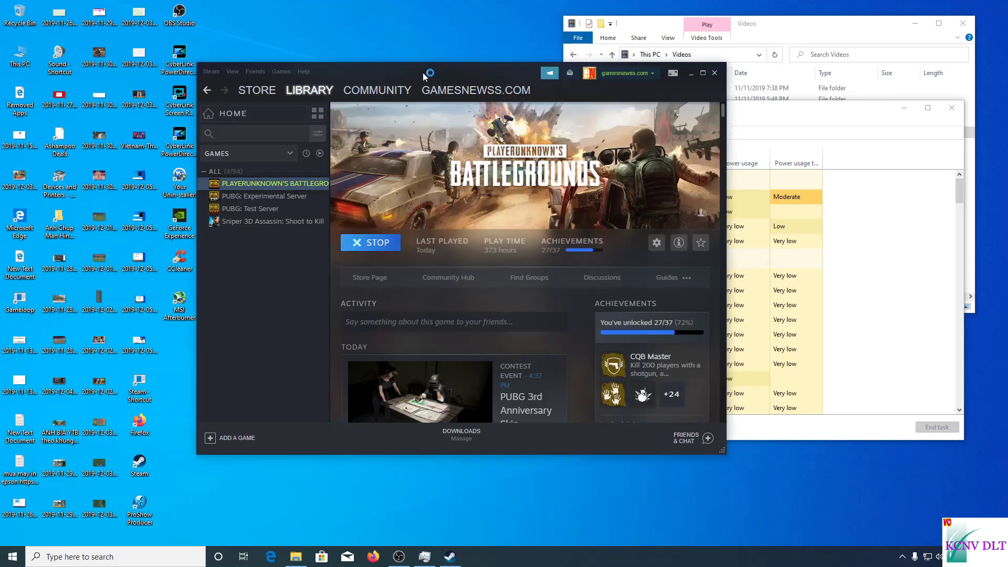
{"action": "left_click_drag", "start_coordinate": [436, 70], "coordinate": [565, 313]}
{"action": "left_click_drag", "start_coordinate": [788, 108], "coordinate": [603, 268]}
{"action": "left_click_drag", "start_coordinate": [796, 329], "coordinate": [748, 131]}
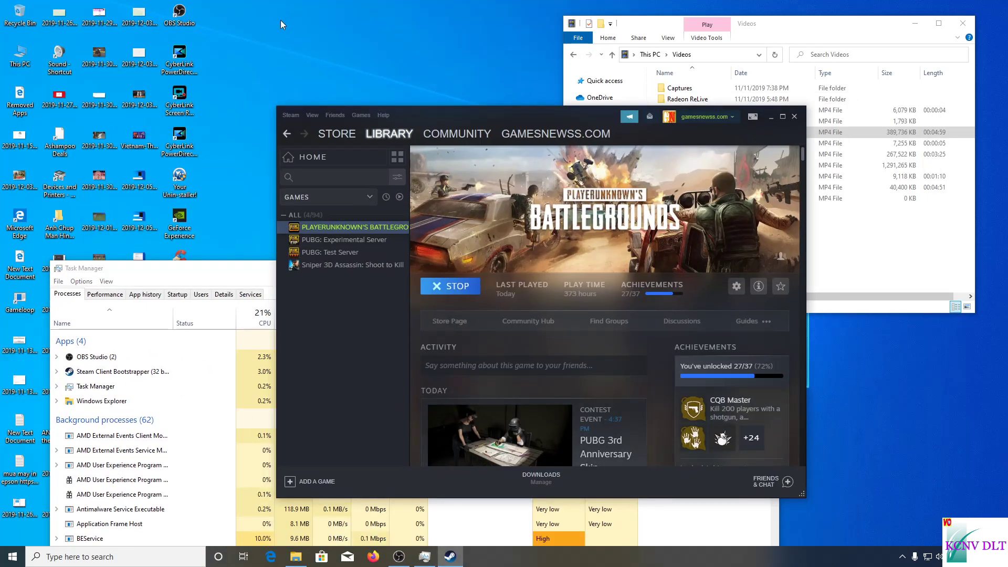
{"action": "left_click_drag", "start_coordinate": [427, 120], "coordinate": [638, 390]}
{"action": "left_click", "coordinate": [624, 293]}
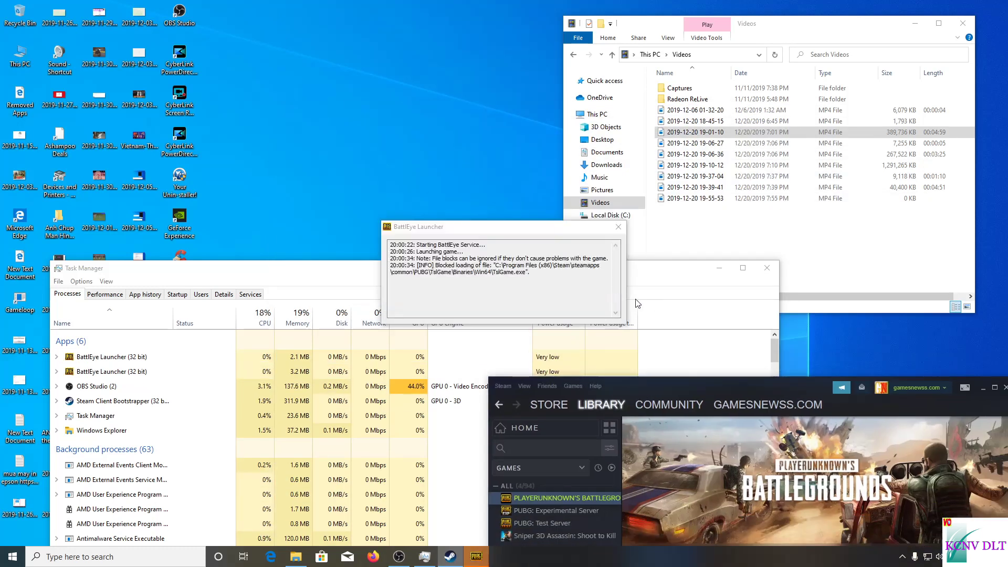
Bring Steam back up and try to launch PLAYERUNKNOWN'S BATTLEGROUNDS again
{"action": "left_click", "coordinate": [902, 556]}
{"action": "right_click", "coordinate": [918, 536]}
{"action": "left_click", "coordinate": [922, 531]}
{"action": "left_click_drag", "start_coordinate": [843, 407], "coordinate": [564, 152]}
{"action": "left_click", "coordinate": [389, 303]}
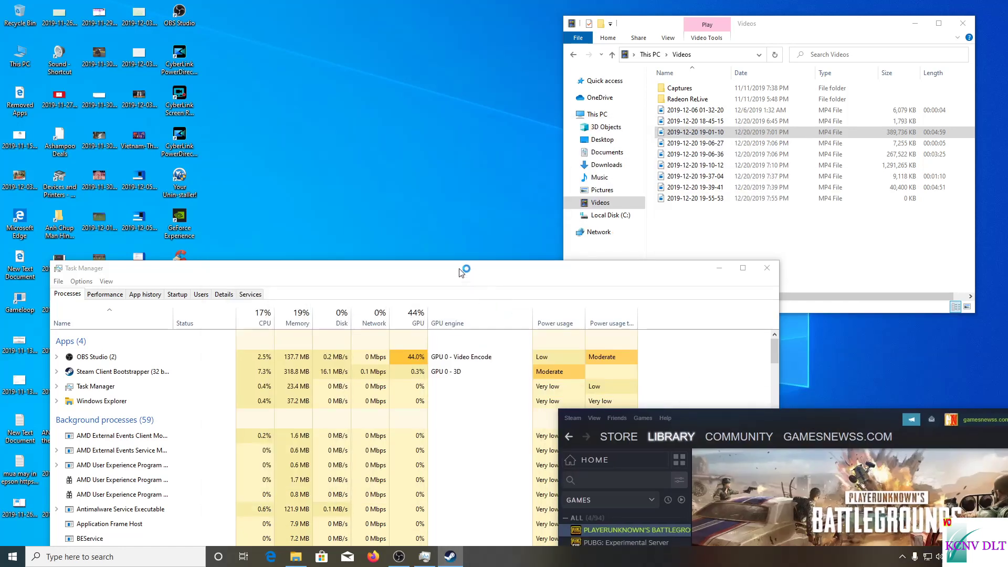
Close the BattlEye Launcher window and move Task Manager back to the upper part of the desktop
{"action": "left_click_drag", "start_coordinate": [460, 269], "coordinate": [370, 421]}
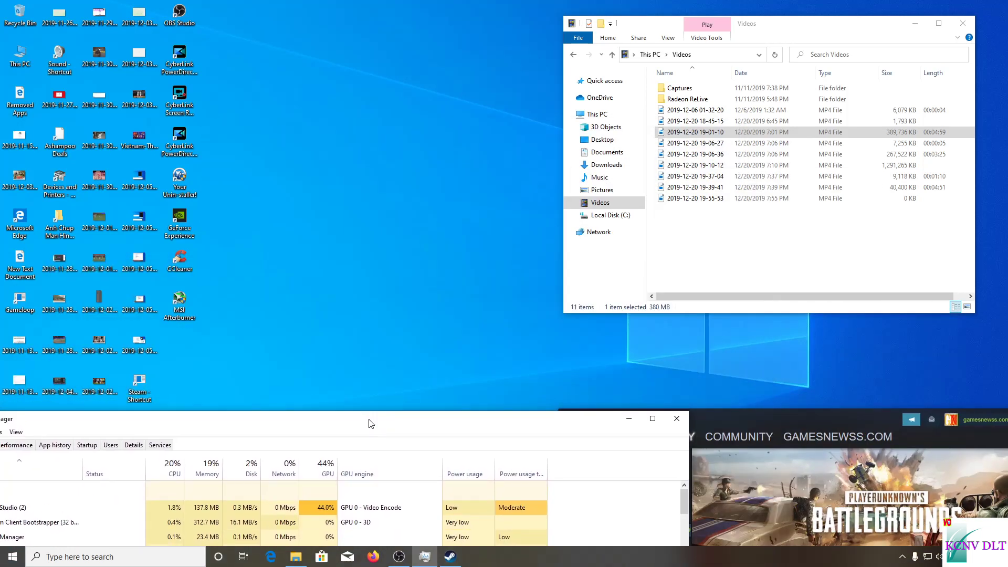
{"action": "left_click_drag", "start_coordinate": [371, 423], "coordinate": [398, 345]}
{"action": "left_click", "coordinate": [619, 293]}
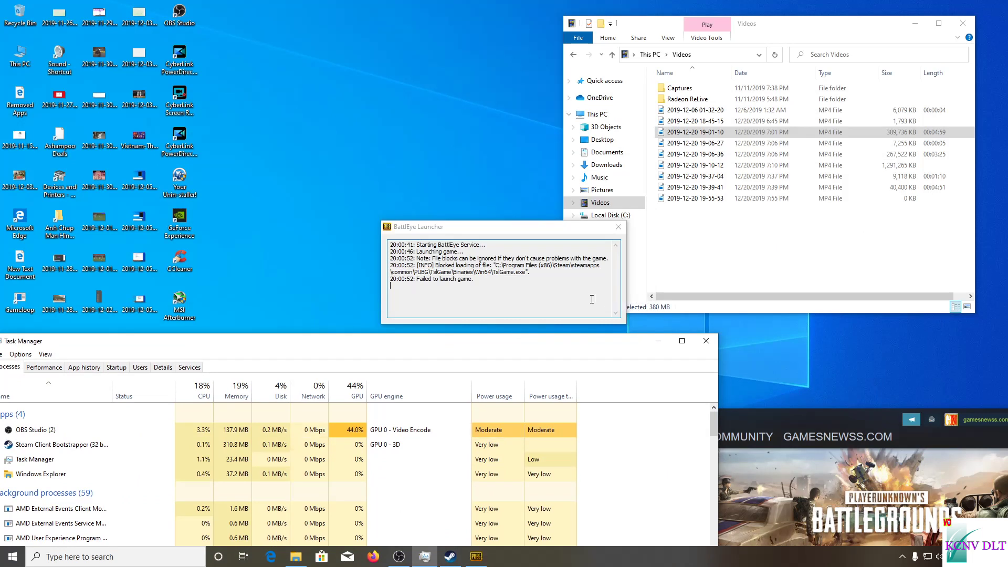
{"action": "left_click", "coordinate": [618, 227]}
{"action": "left_click_drag", "start_coordinate": [604, 341], "coordinate": [713, 51]}
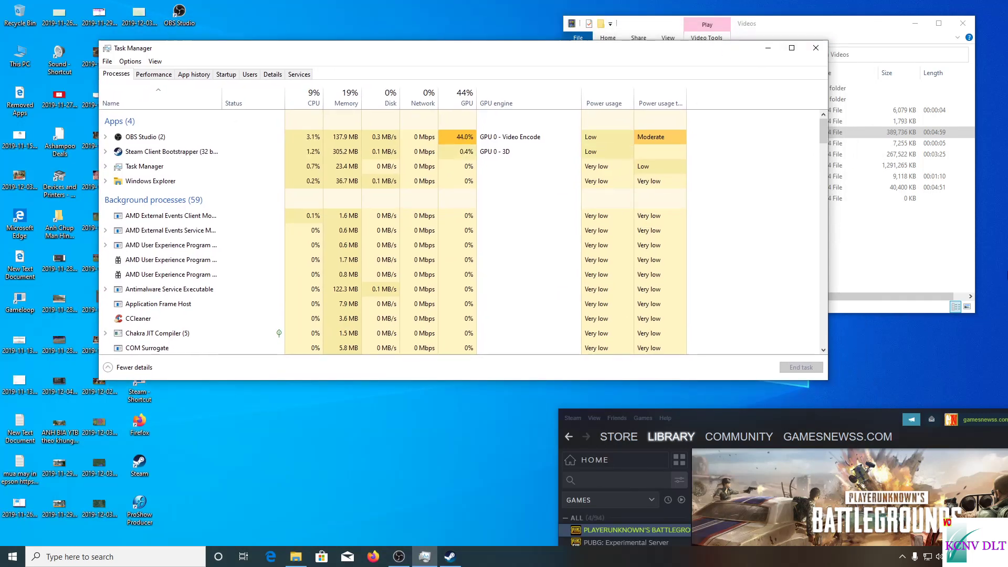